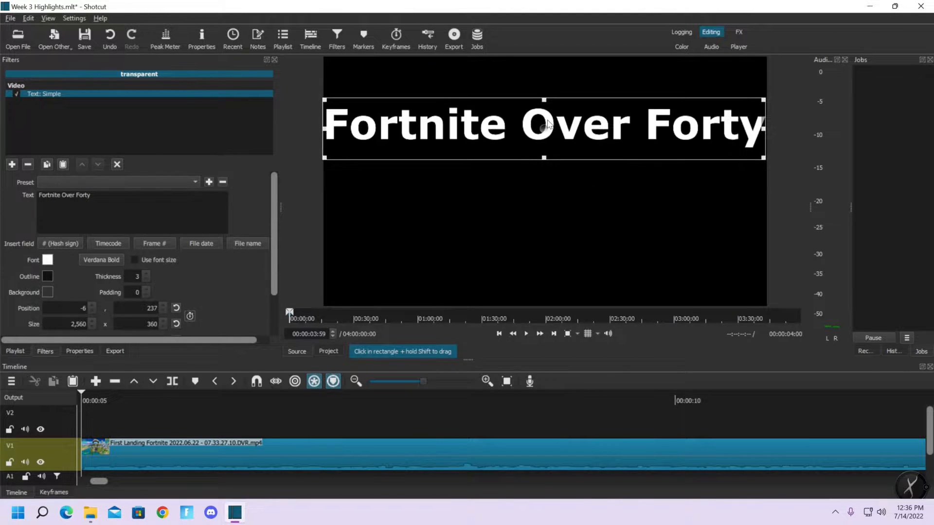
Overlay an alignment grid on the preview and switch it to a finer multi-cell grid
{"action": "left_click", "coordinate": [589, 334]}
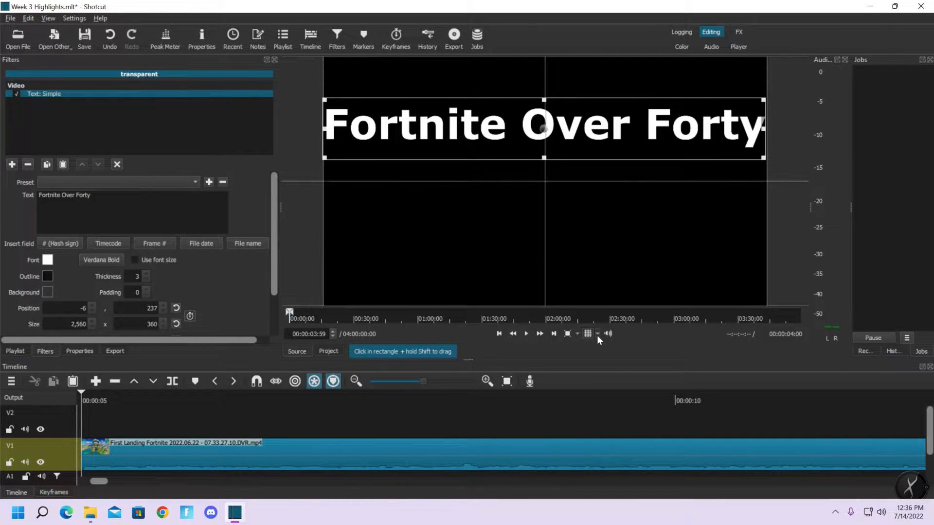
{"action": "left_click", "coordinate": [597, 335]}
{"action": "left_click", "coordinate": [603, 381]}
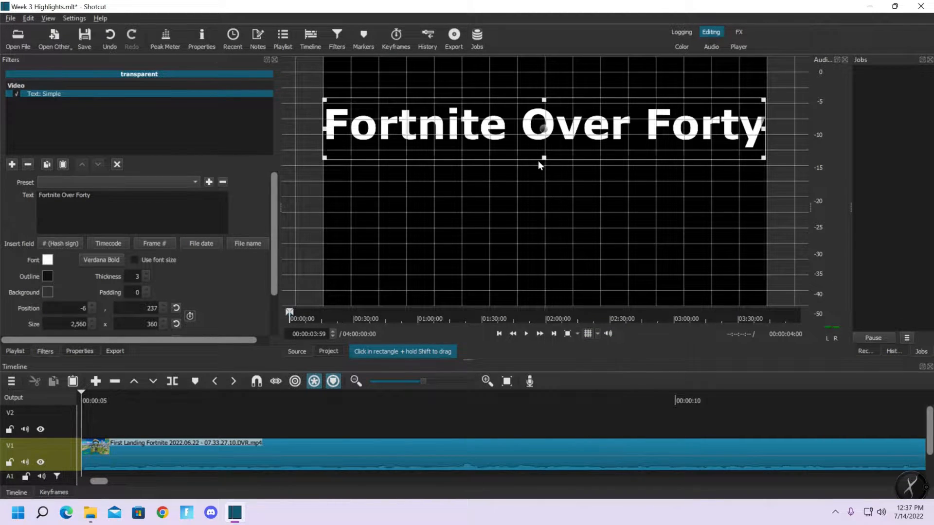
Snap the title's text box to the grid at position 320, 270 and resize it to 1,920 x 360
{"action": "left_click_drag", "start_coordinate": [544, 128], "coordinate": [545, 134]}
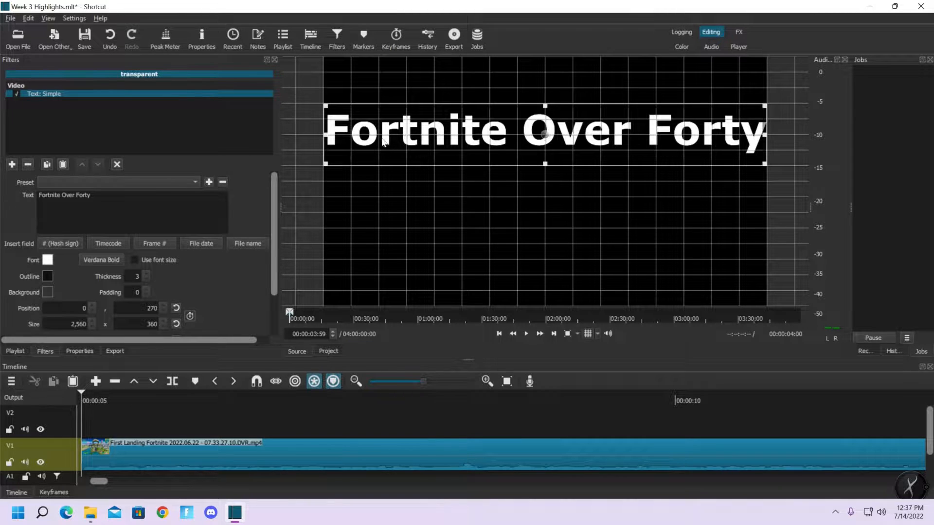
{"action": "left_click_drag", "start_coordinate": [325, 133], "coordinate": [380, 135]}
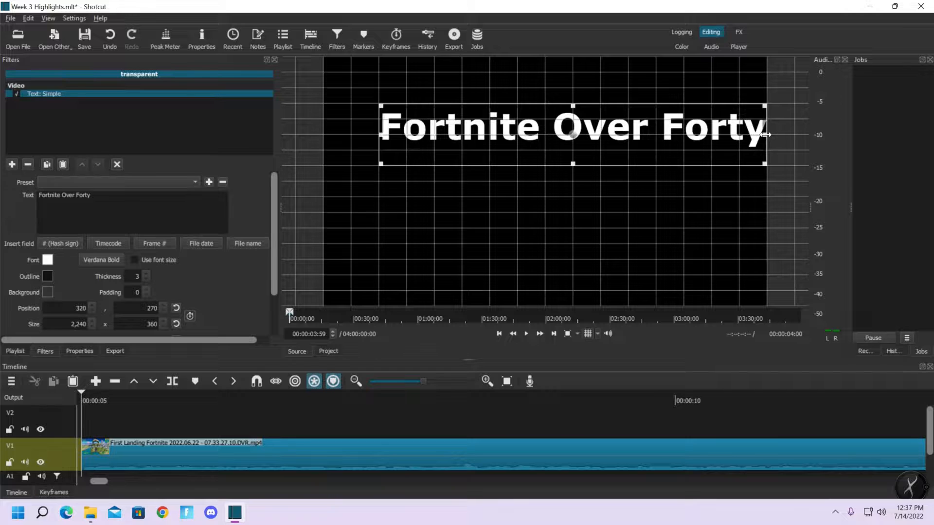
{"action": "left_click_drag", "start_coordinate": [763, 138], "coordinate": [695, 140]}
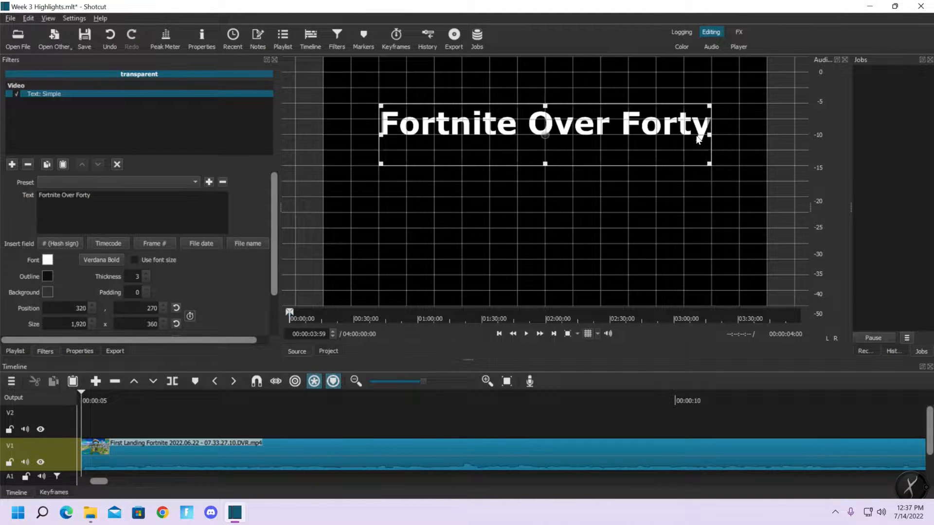
Change the title's font style to Verdana Bold Italic
{"action": "left_click", "coordinate": [110, 261]}
{"action": "left_click", "coordinate": [491, 198]}
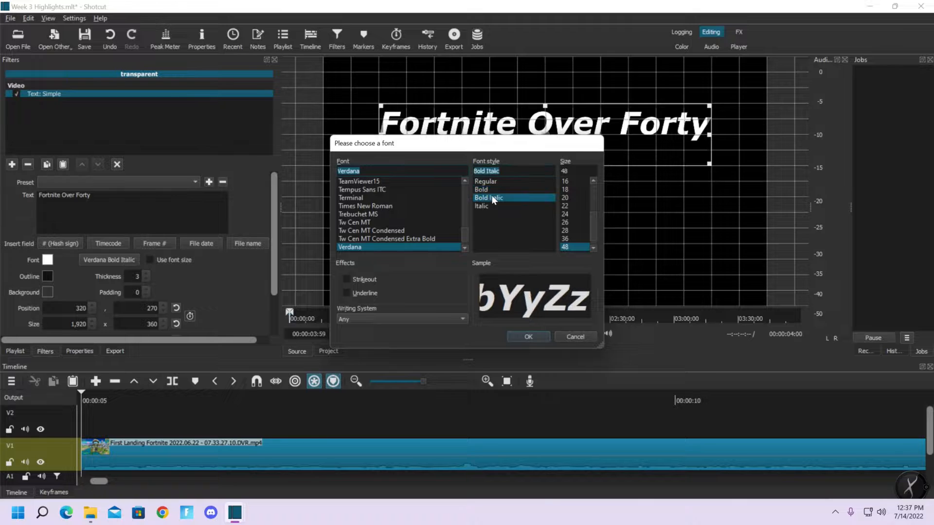
{"action": "left_click", "coordinate": [530, 336]}
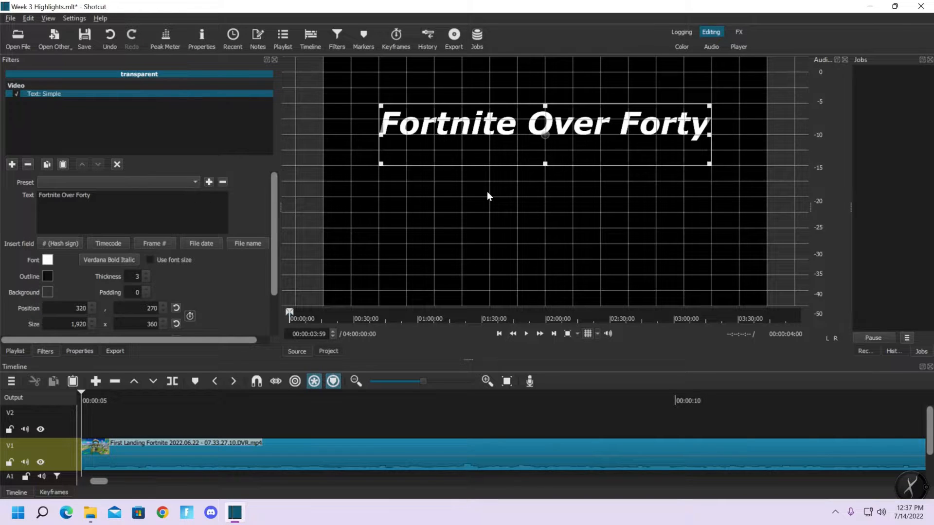
Place the transparent title clip on track V2 so it starts at 00:00:06:00
{"action": "left_click_drag", "start_coordinate": [447, 196], "coordinate": [259, 421]}
{"action": "left_click_drag", "start_coordinate": [103, 481], "coordinate": [99, 480]}
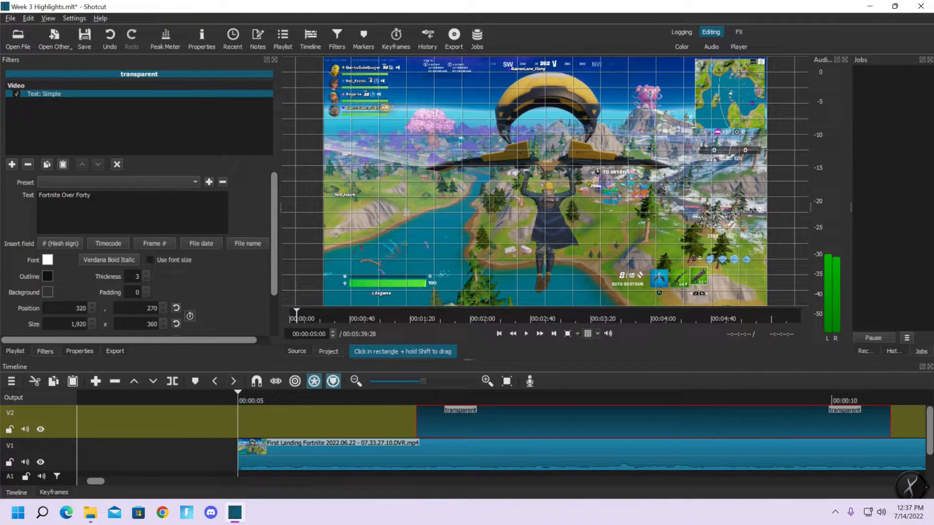
{"action": "double_click", "coordinate": [313, 334]}
{"action": "type", "text": "06"}
{"action": "key", "text": "Return"}
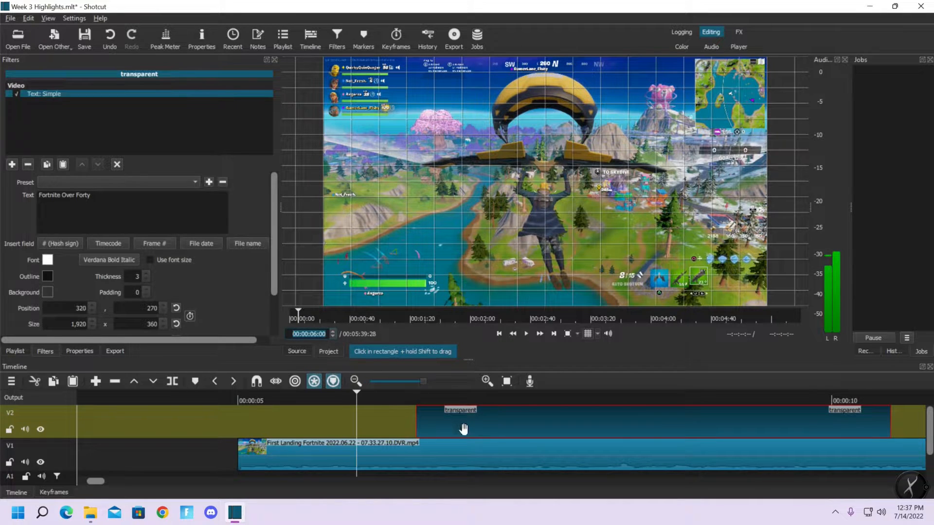
{"action": "left_click", "coordinate": [467, 420]}
{"action": "left_click_drag", "start_coordinate": [467, 420], "coordinate": [403, 414]}
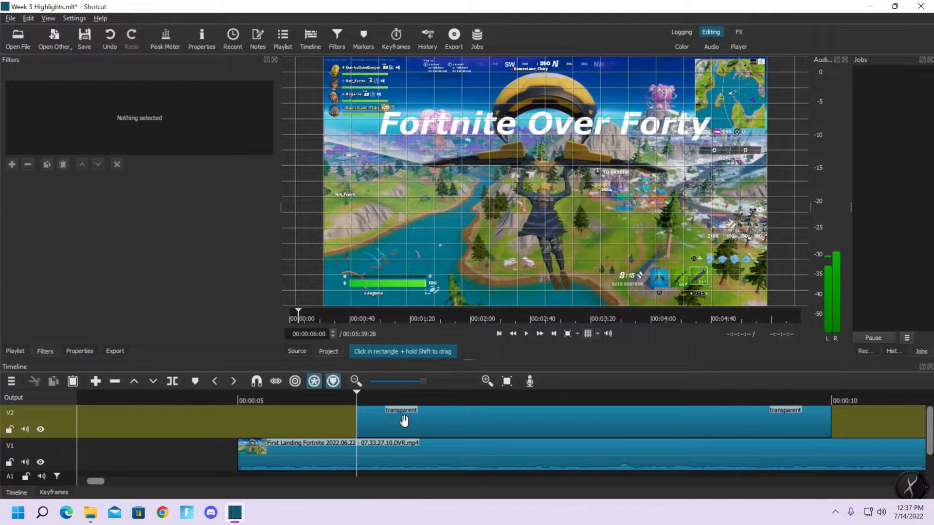
Trim the end of the title clip on V2 to 00:00:09:00
{"action": "left_click", "coordinate": [294, 334]}
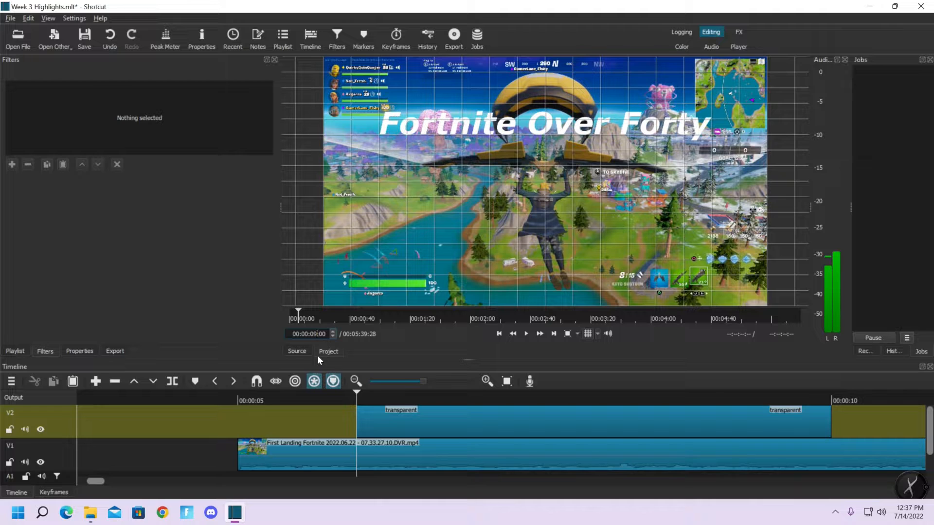
{"action": "type", "text": "9"}
{"action": "key", "text": "Return"}
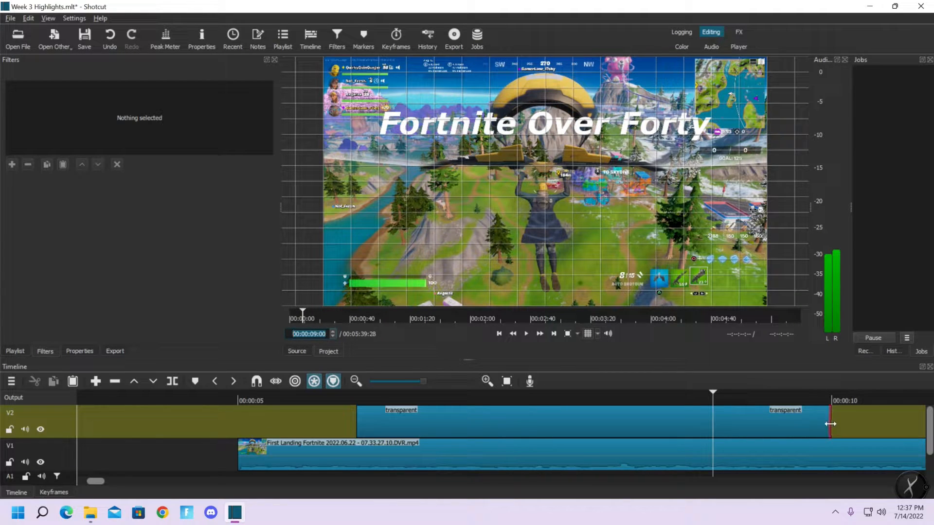
{"action": "left_click_drag", "start_coordinate": [830, 424], "coordinate": [714, 423]}
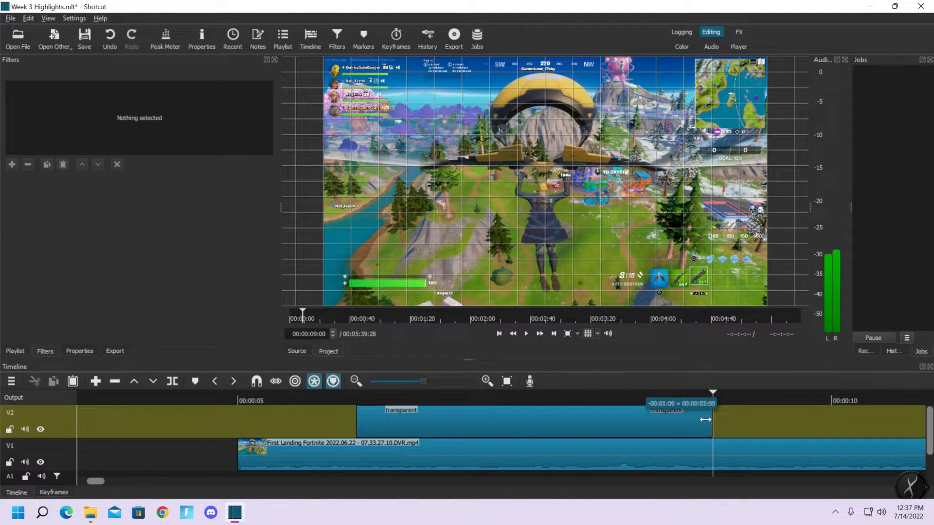
Go to the title clip's start at 00:00:06:00 and add a Size, Position & Rotate filter to the clip
{"action": "left_click", "coordinate": [545, 424]}
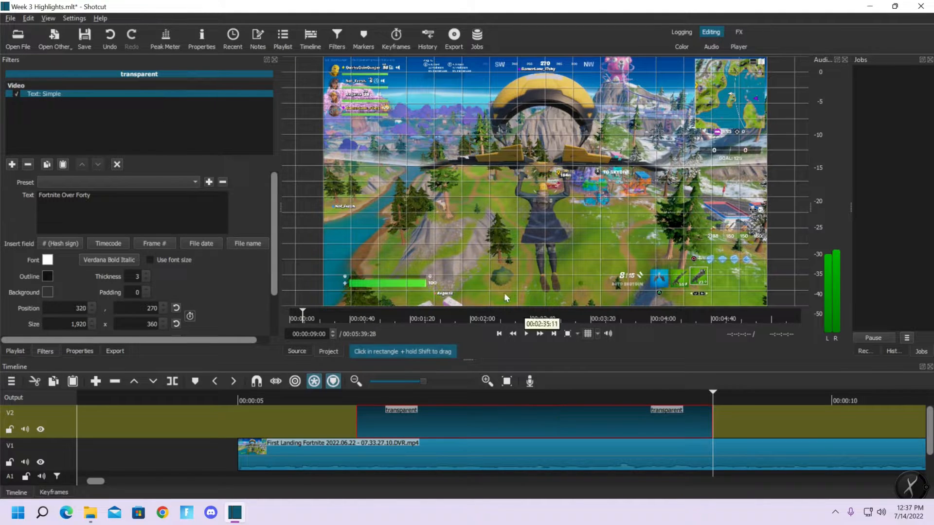
{"action": "left_click", "coordinate": [492, 398]}
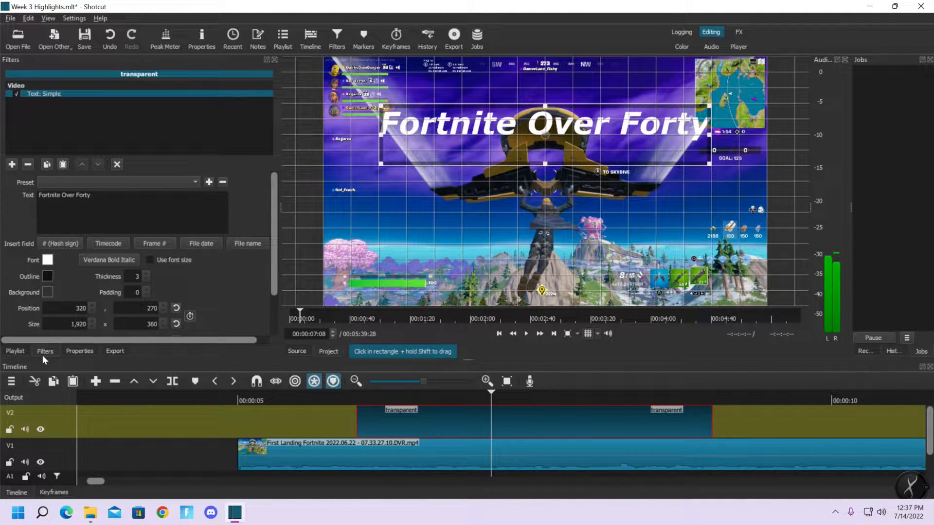
{"action": "left_click", "coordinate": [499, 333]}
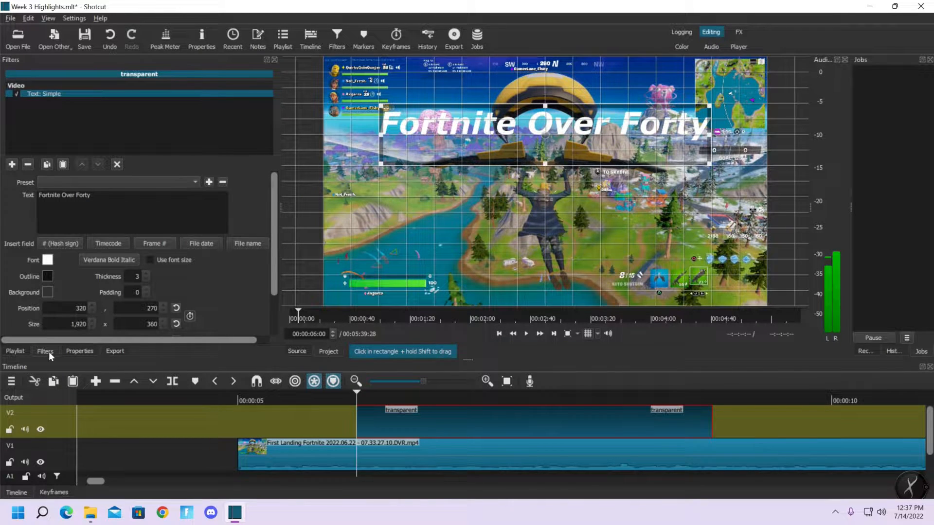
{"action": "left_click", "coordinate": [11, 164]}
{"action": "left_click", "coordinate": [63, 314]}
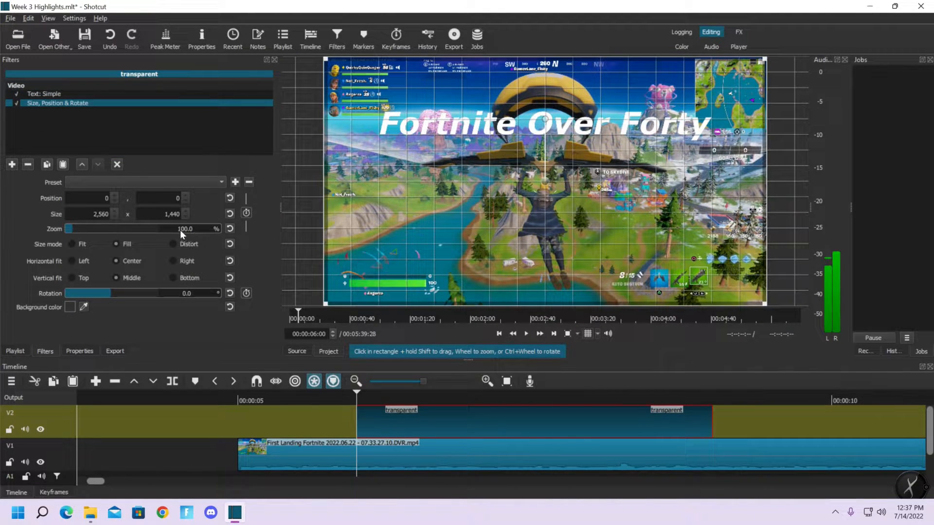
Enable size and position keyframes for the title and set the zoom to 300% at the clip's start
{"action": "left_click", "coordinate": [246, 213]}
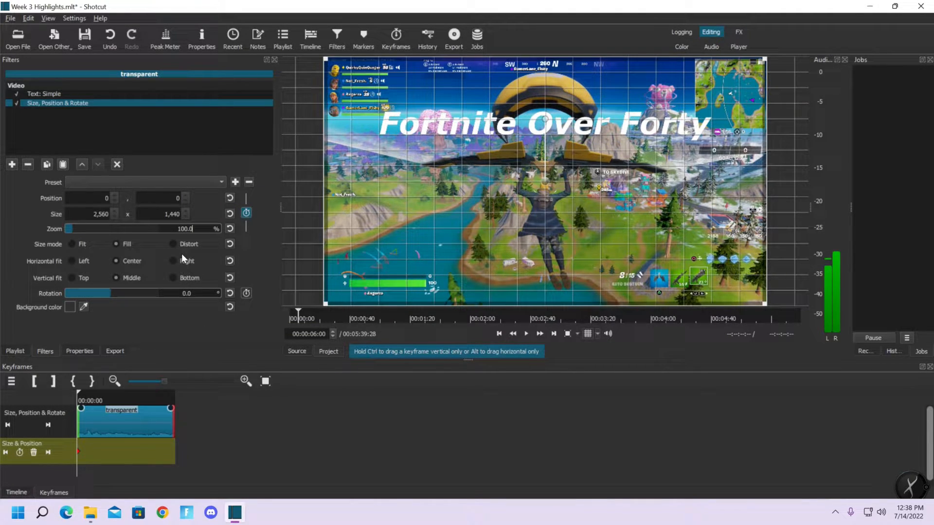
{"action": "type", "text": "200"}
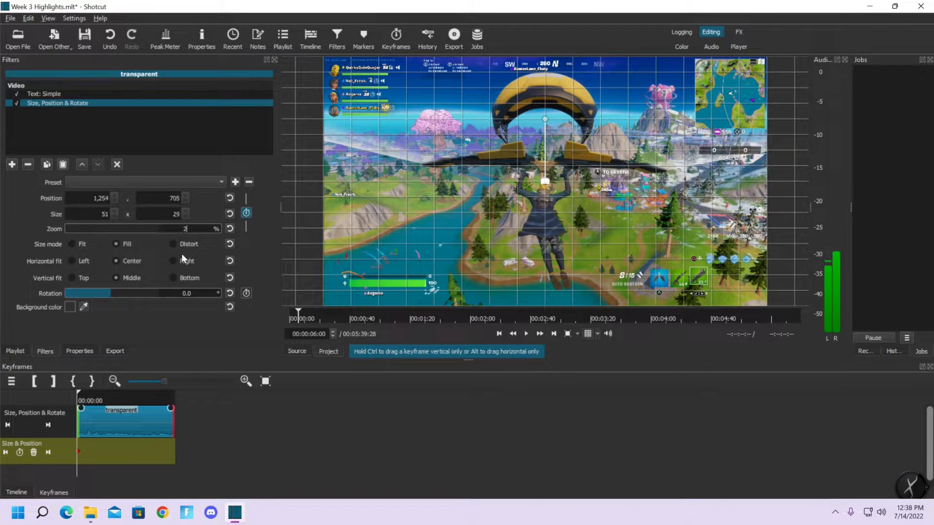
{"action": "key", "text": "BackSpace"}
{"action": "key", "text": "BackSpace"}
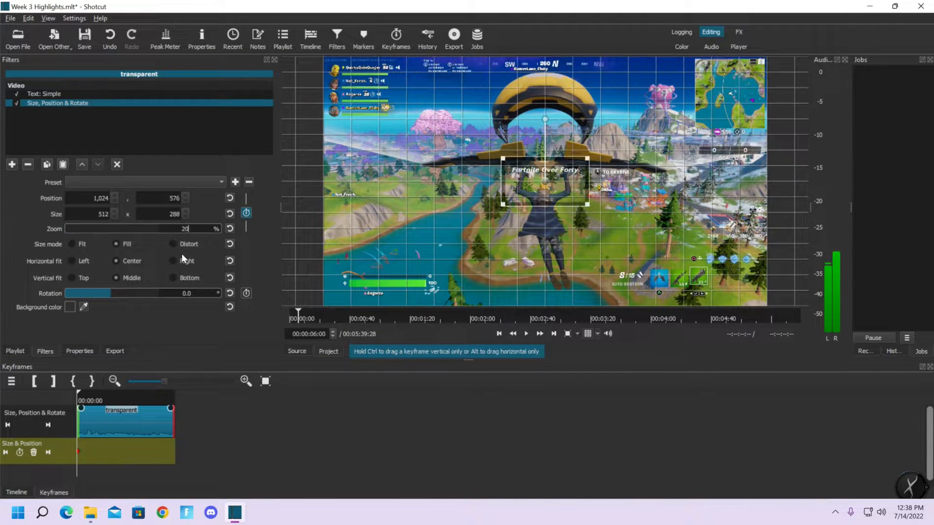
{"action": "type", "text": "50"}
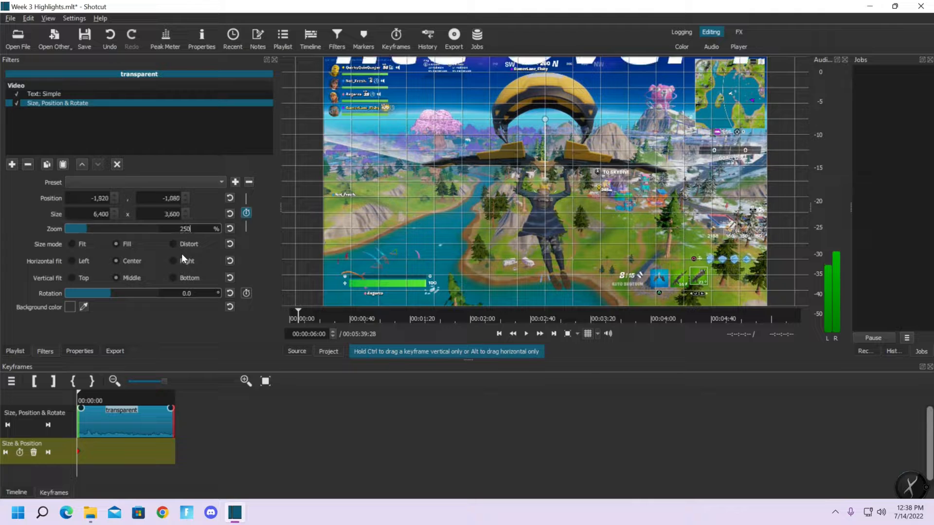
{"action": "key", "text": "BackSpace"}
{"action": "key", "text": "BackSpace"}
{"action": "key", "text": "BackSpace"}
{"action": "type", "text": "300"}
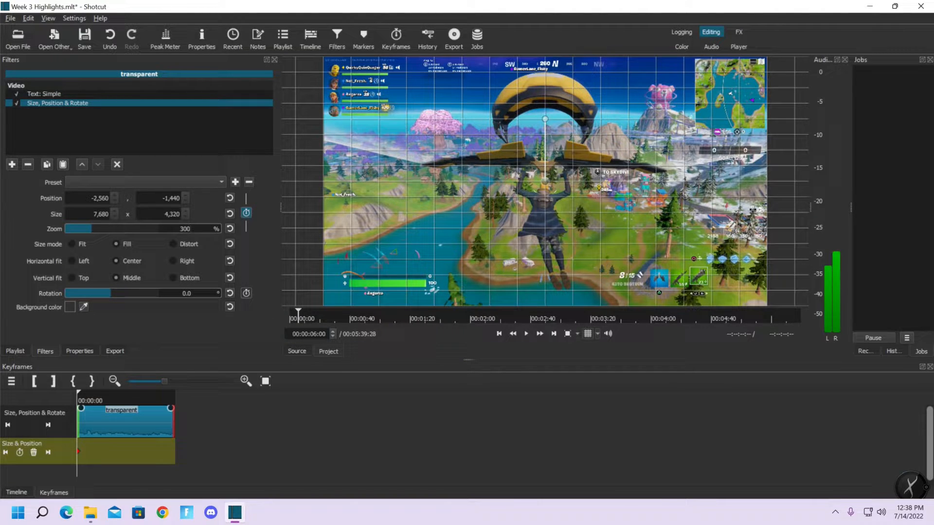
Add a keyframe at 00:00:07:00 that resets the title's zoom to 100%
{"action": "left_click", "coordinate": [317, 334]}
{"action": "key", "text": "Return"}
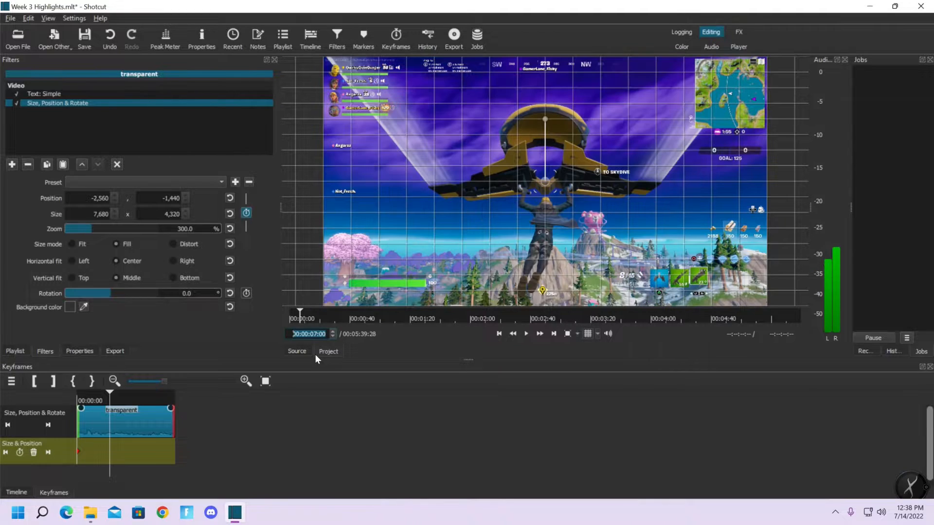
{"action": "left_click", "coordinate": [232, 227]}
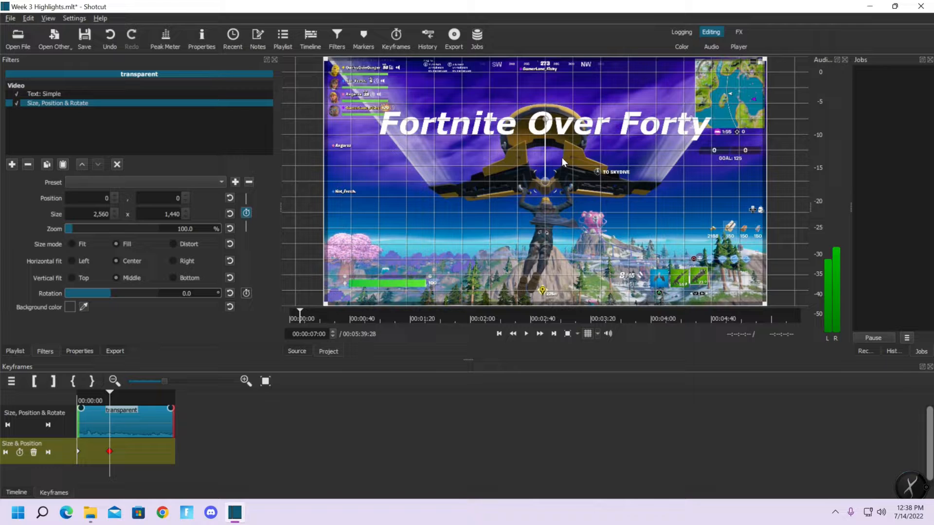
Hide the alignment grid and play the title's zoom animation from 00:00:06:00
{"action": "left_click", "coordinate": [498, 334]}
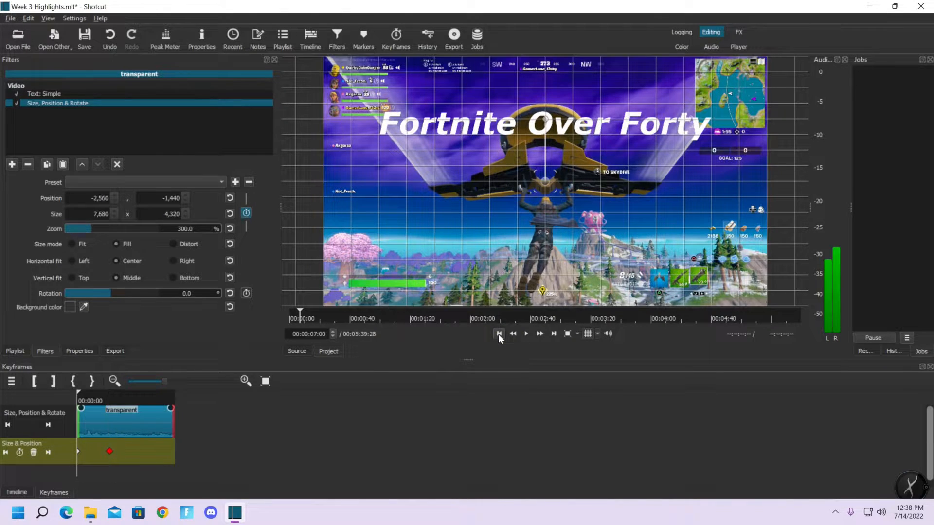
{"action": "left_click", "coordinate": [588, 333]}
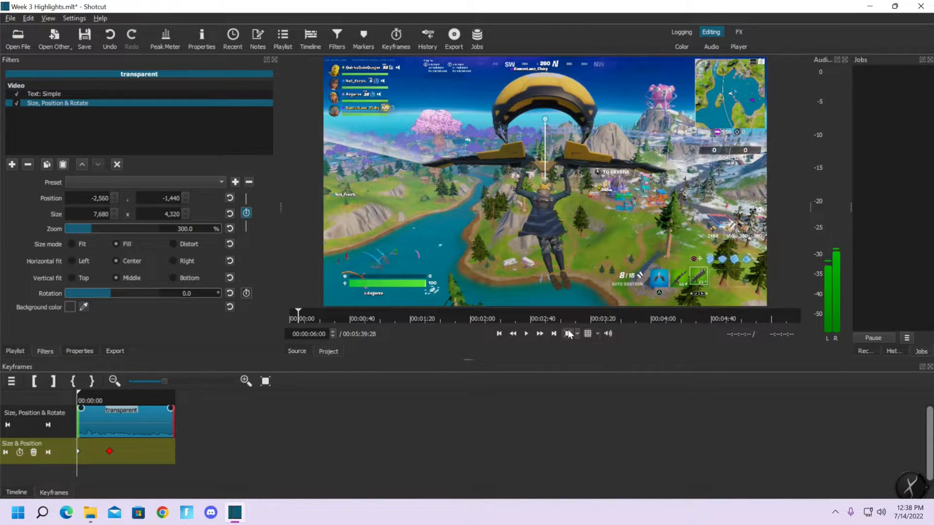
{"action": "left_click", "coordinate": [527, 333]}
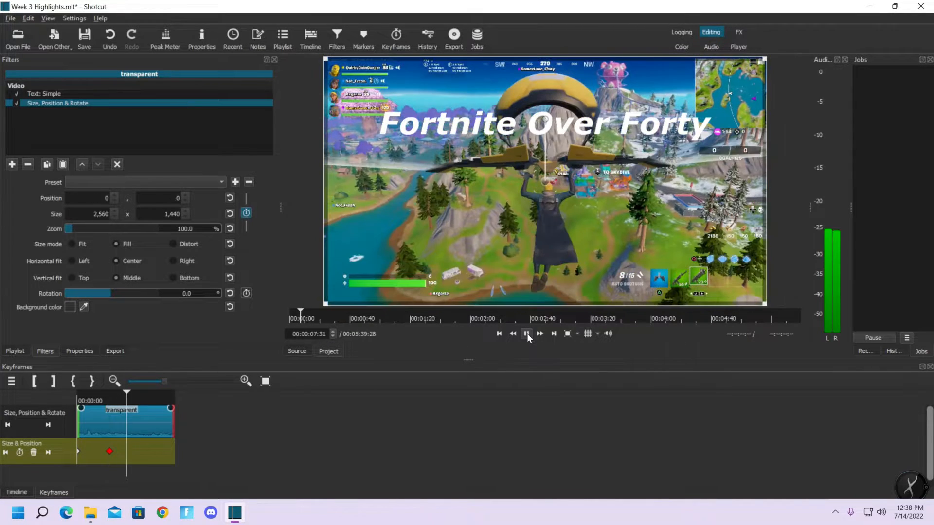
{"action": "left_click", "coordinate": [527, 334]}
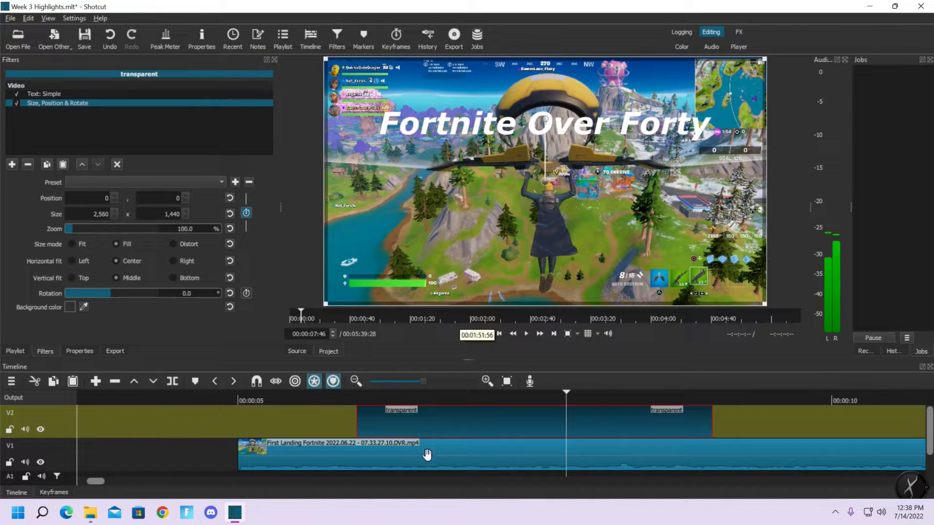
Duplicate the title clip on V2 at 00:00:10:00 and remove the copy's Size, Position & Rotate filter
{"action": "left_click_drag", "start_coordinate": [102, 478], "coordinate": [110, 480]}
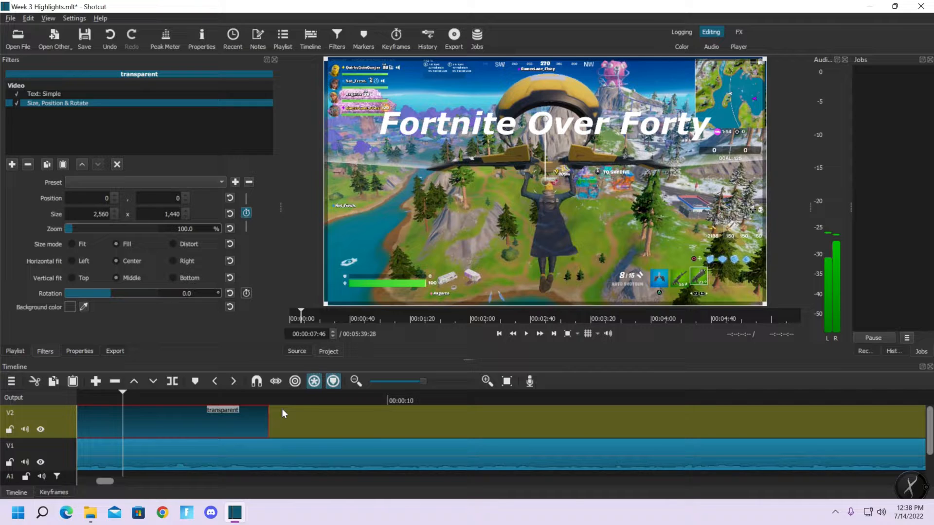
{"action": "left_click", "coordinate": [389, 400]}
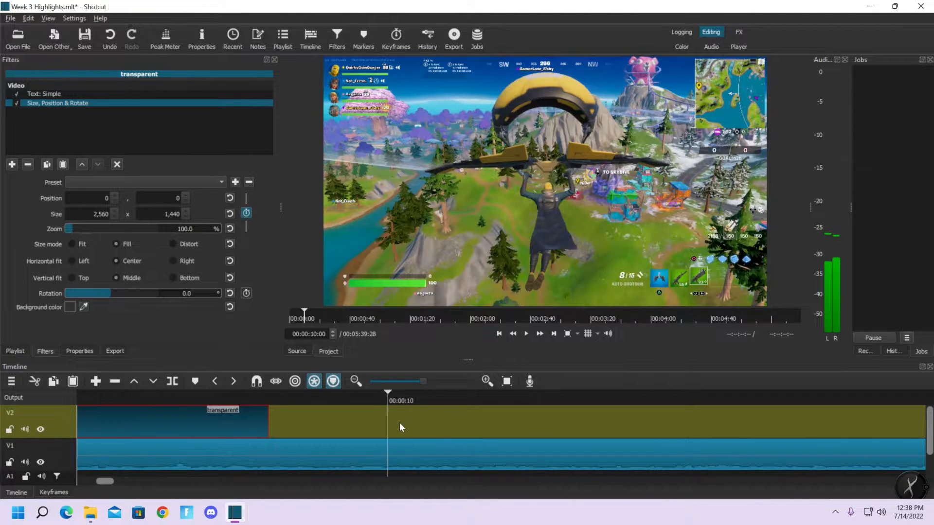
{"action": "left_click", "coordinate": [157, 380]}
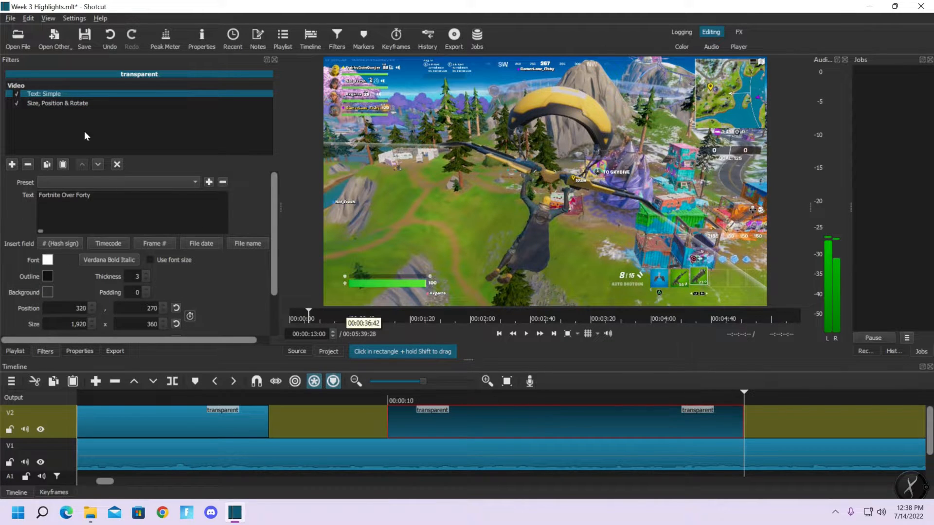
{"action": "left_click", "coordinate": [54, 103]}
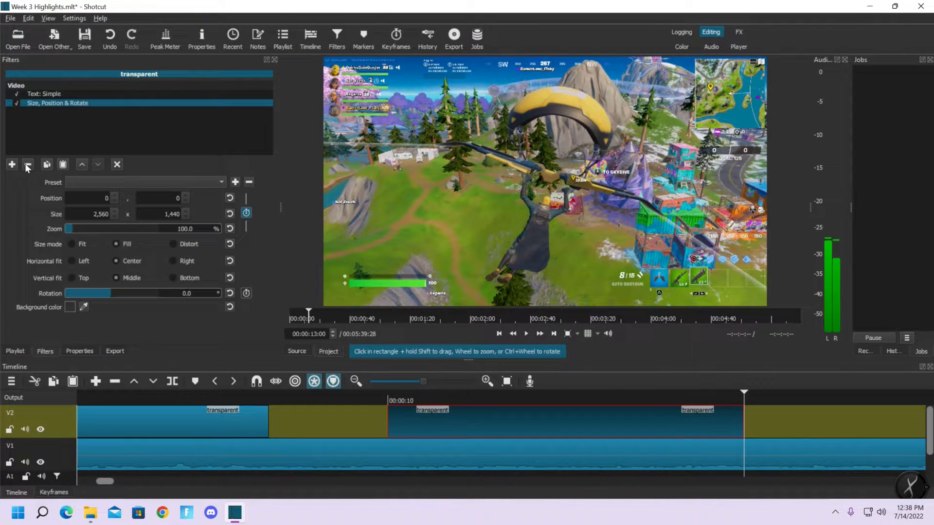
{"action": "left_click", "coordinate": [26, 164]}
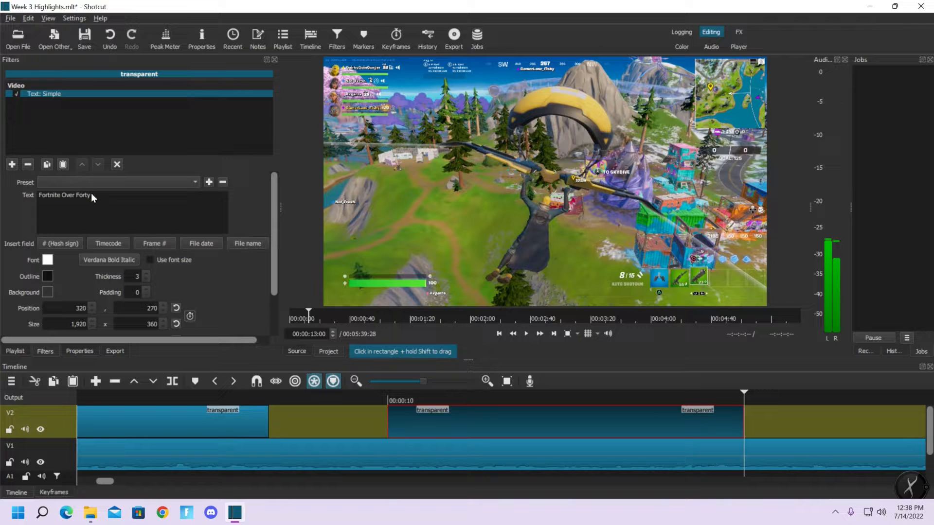
Replace the copied title's text with "Chapter 3 Season 3" and shorten the clip from its end
{"action": "key", "text": "BackSpace"}
{"action": "key", "text": "BackSpace"}
{"action": "key", "text": "BackSpace"}
{"action": "key", "text": "BackSpace"}
{"action": "key", "text": "BackSpace"}
{"action": "key", "text": "BackSpace"}
{"action": "key", "text": "BackSpace"}
{"action": "key", "text": "BackSpace"}
{"action": "key", "text": "BackSpace"}
{"action": "key", "text": "BackSpace"}
{"action": "key", "text": "BackSpace"}
{"action": "key", "text": "BackSpace"}
{"action": "key", "text": "BackSpace"}
{"action": "key", "text": "BackSpace"}
{"action": "key", "text": "BackSpace"}
{"action": "key", "text": "BackSpace"}
{"action": "key", "text": "BackSpace"}
{"action": "key", "text": "BackSpace"}
{"action": "key", "text": "BackSpace"}
{"action": "type", "text": "Chapter 3 Season 3"}
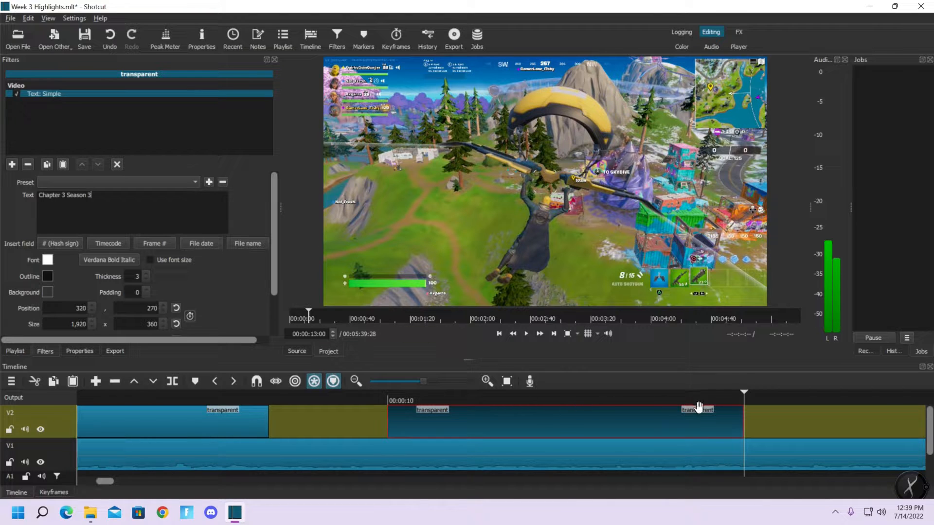
{"action": "left_click_drag", "start_coordinate": [743, 422], "coordinate": [594, 424]}
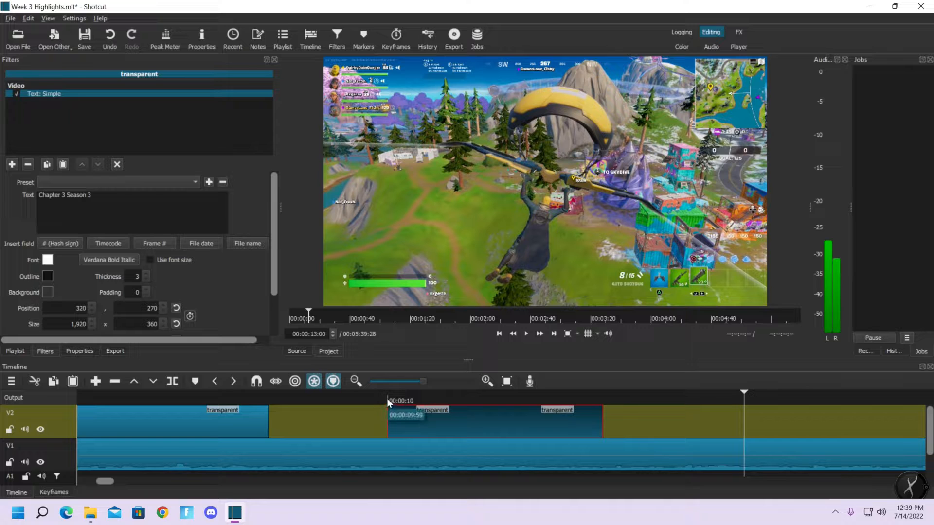
Set the outline thickness of the "Chapter 3 Season 3" title to 0 and check the "Fortnite Over Forty" title's outline setting
{"action": "left_click", "coordinate": [387, 399]}
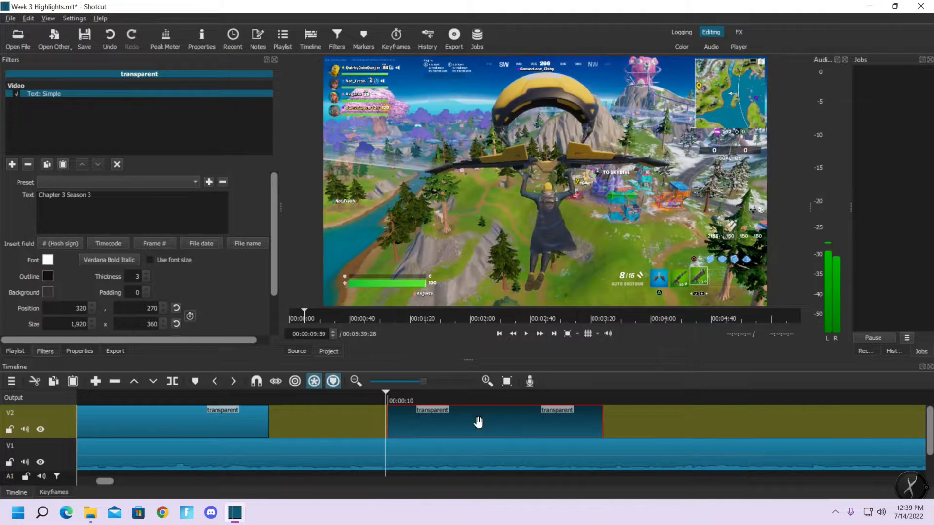
{"action": "left_click", "coordinate": [390, 395]}
{"action": "key", "text": "Left"}
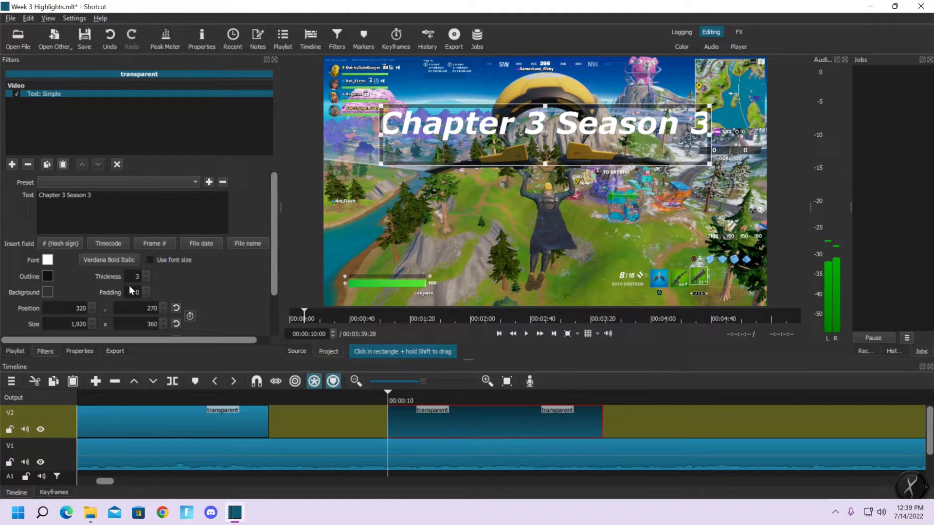
{"action": "double_click", "coordinate": [146, 281]}
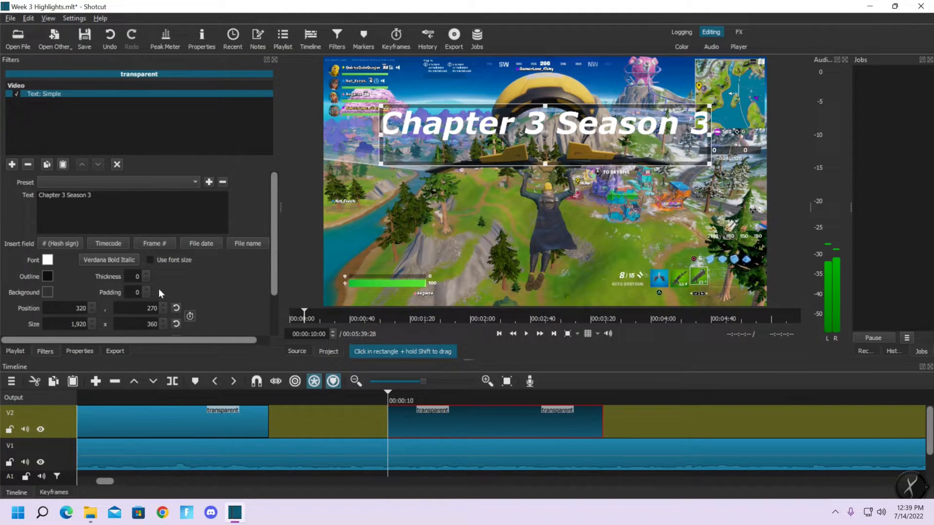
{"action": "left_click", "coordinate": [180, 409]}
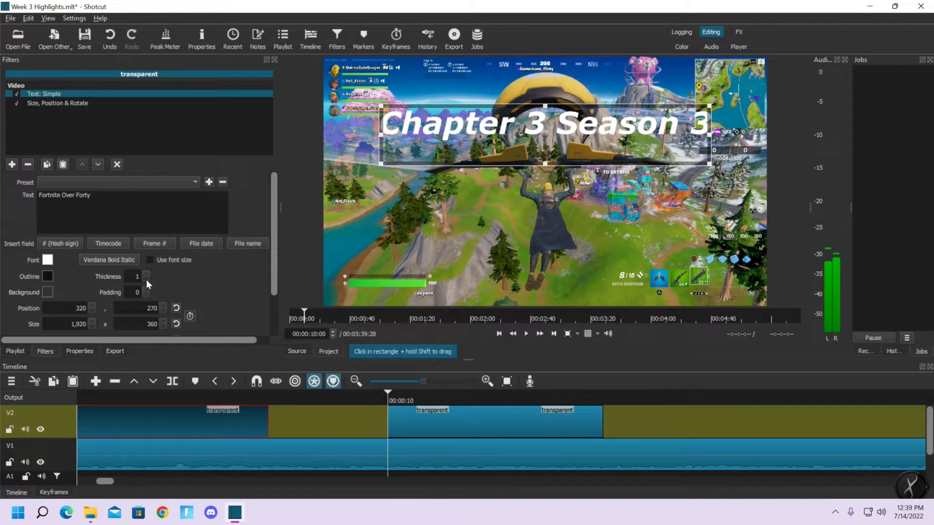
{"action": "left_click", "coordinate": [433, 418]}
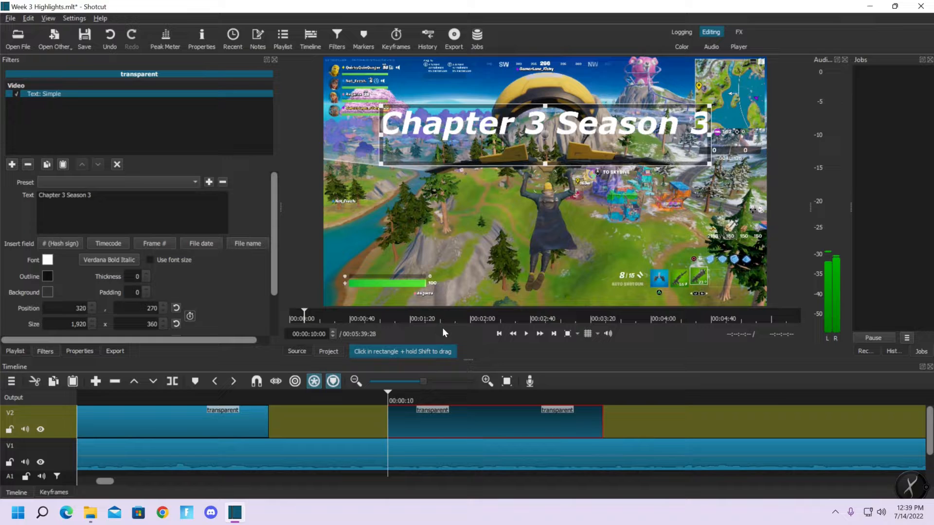
Duplicate the "Chapter 3 Season 3" title on V2 at 00:00:11:52 and replace the copy's text with "Week 3 Highlights"
{"action": "left_click", "coordinate": [611, 396]}
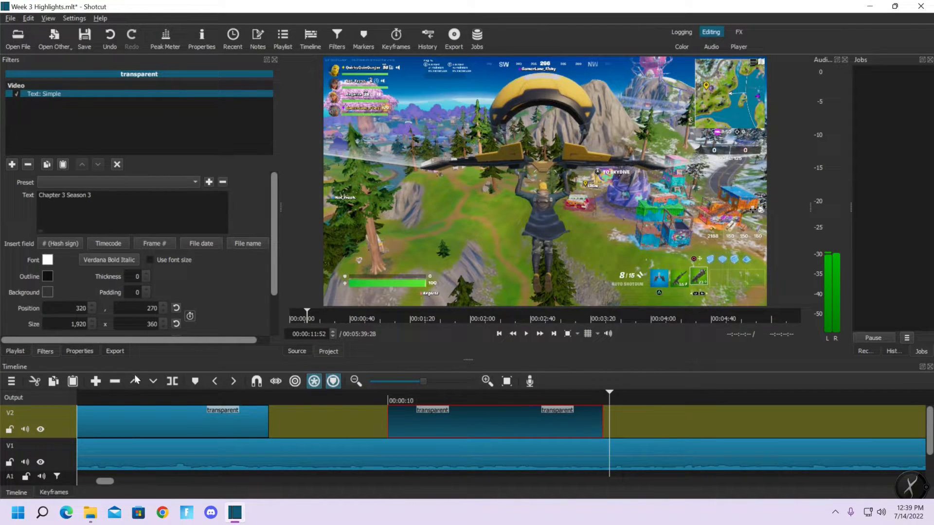
{"action": "left_click", "coordinate": [151, 384]}
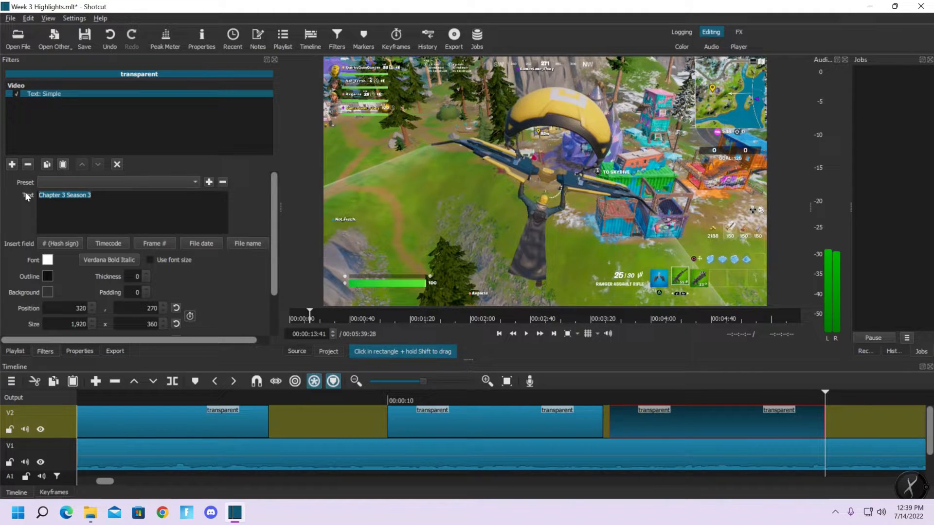
{"action": "type", "text": "Week 3 Highlightsts"}
Compare the "Chapter 3 Season 3" and "Week 3 Highlights" titles in the preview at several times
{"action": "left_click", "coordinate": [710, 399]}
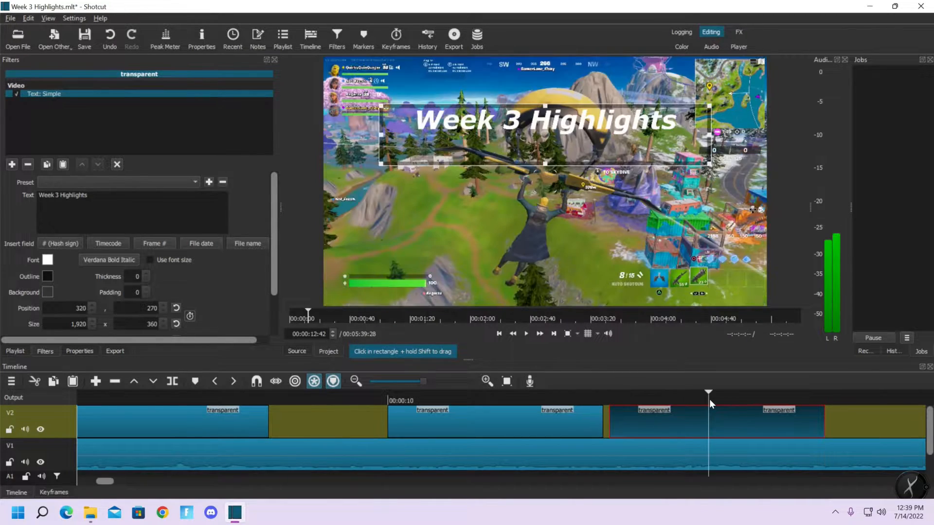
{"action": "left_click", "coordinate": [469, 399]}
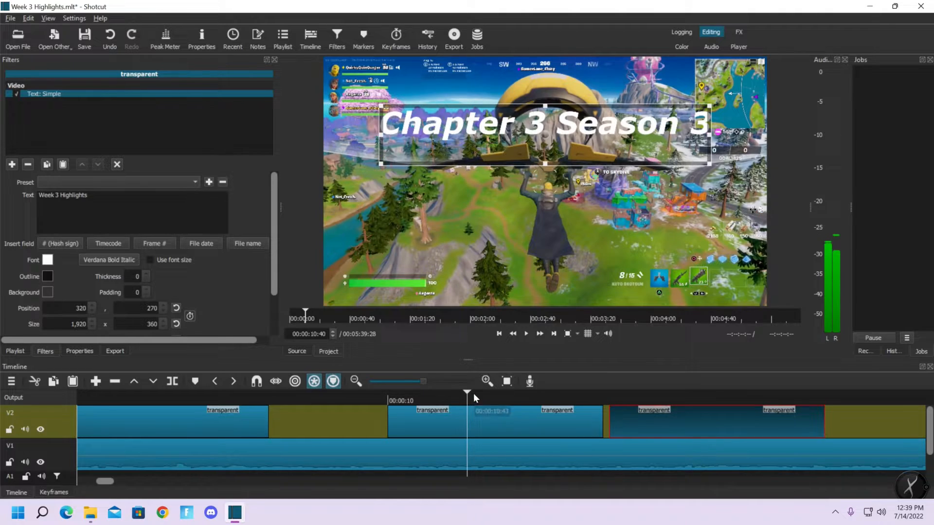
{"action": "left_click", "coordinate": [656, 395]}
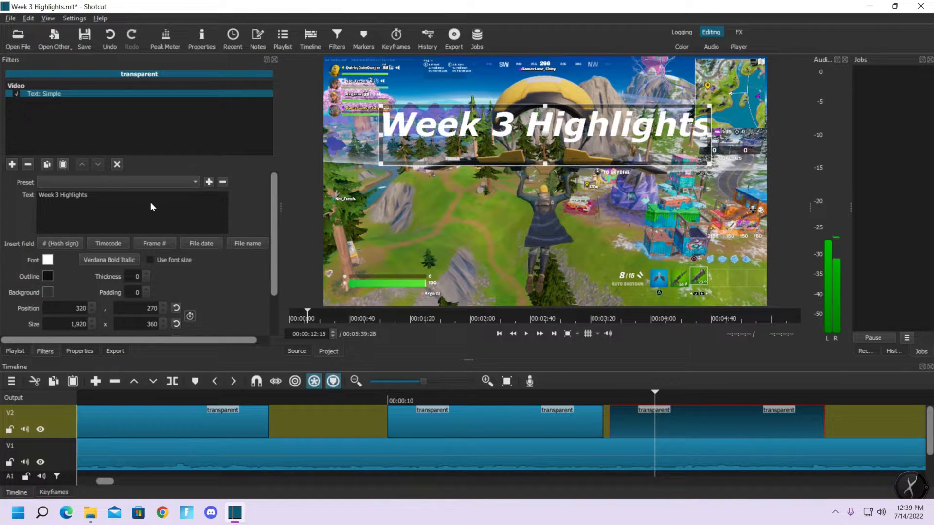
{"action": "left_click", "coordinate": [551, 393]}
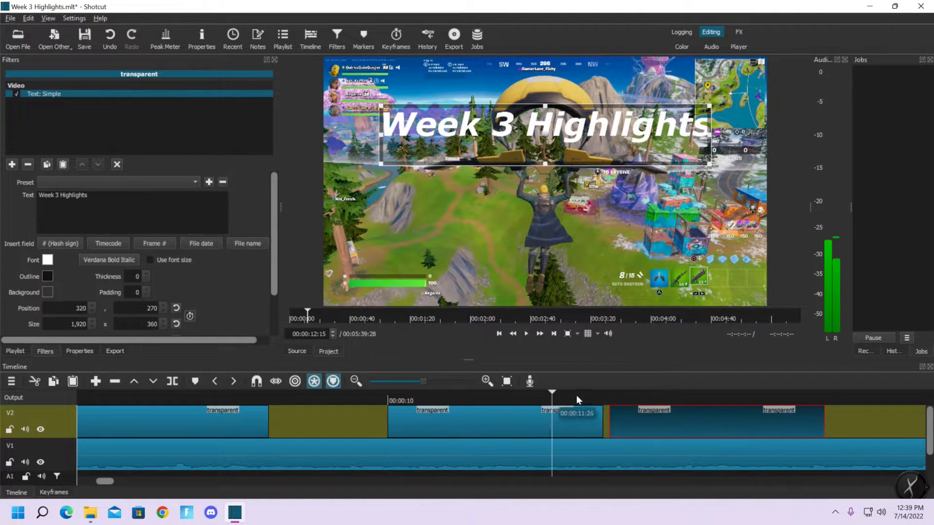
{"action": "left_click", "coordinate": [686, 398]}
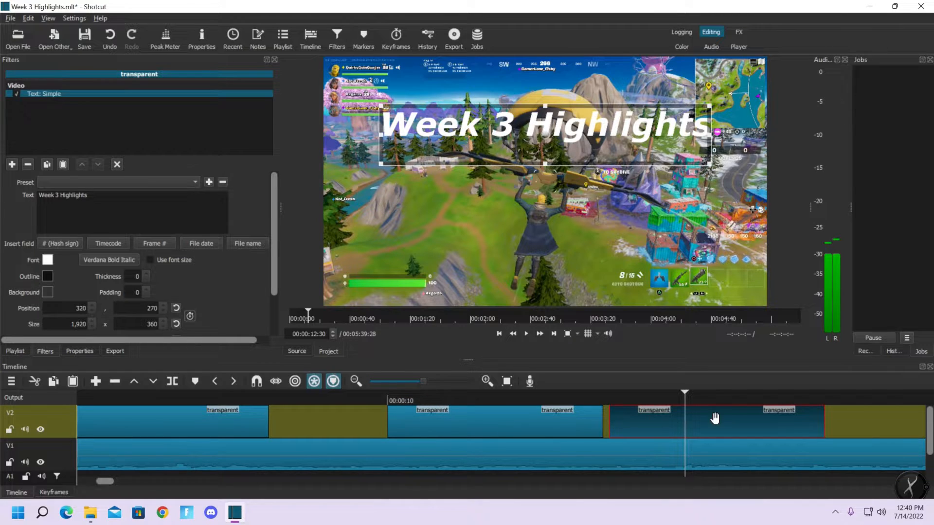
Move the "Week 3 Highlights" and "Chapter 3 Season 3" titles later on V2, leaving a small gap between them
{"action": "left_click_drag", "start_coordinate": [793, 417], "coordinate": [816, 414]}
{"action": "left_click_drag", "start_coordinate": [600, 424], "coordinate": [661, 422]}
{"action": "left_click", "coordinate": [56, 45]}
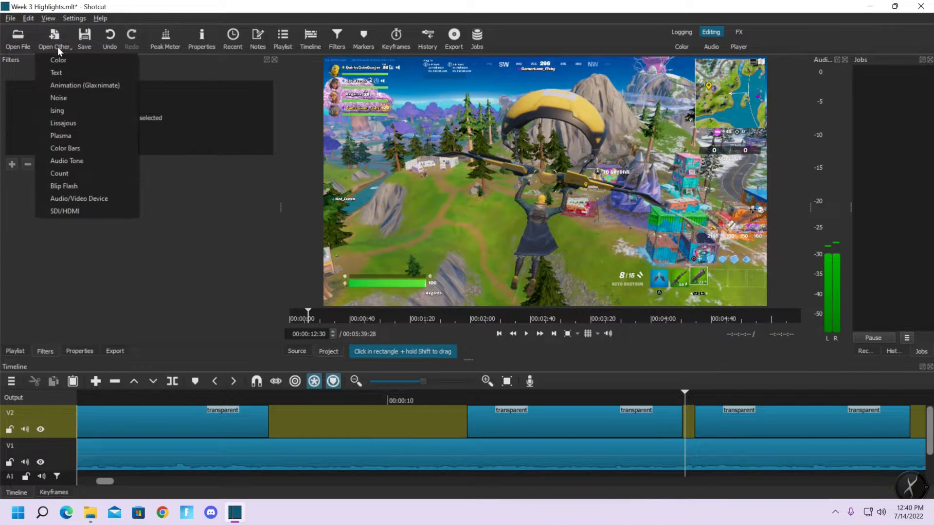
{"action": "left_click", "coordinate": [61, 60]}
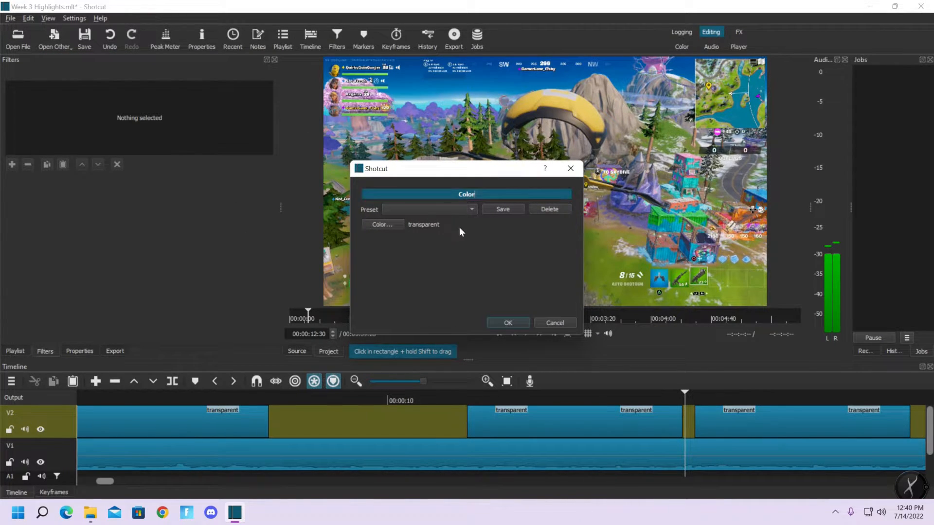
{"action": "left_click", "coordinate": [506, 322]}
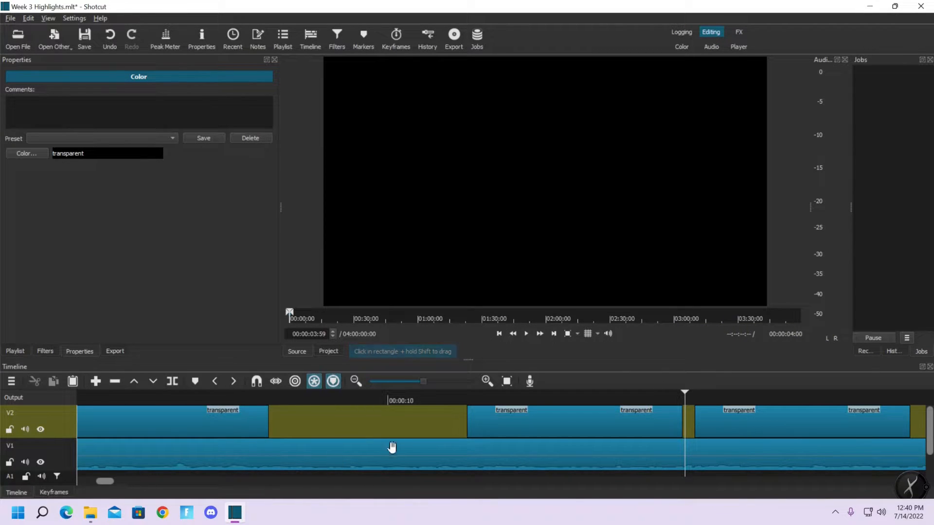
Shift the "Chapter 3 Season 3" and "Week 3 Highlights" titles farther along V2 to start at about 12.5 and 14.5 seconds
{"action": "left_click", "coordinate": [413, 382]}
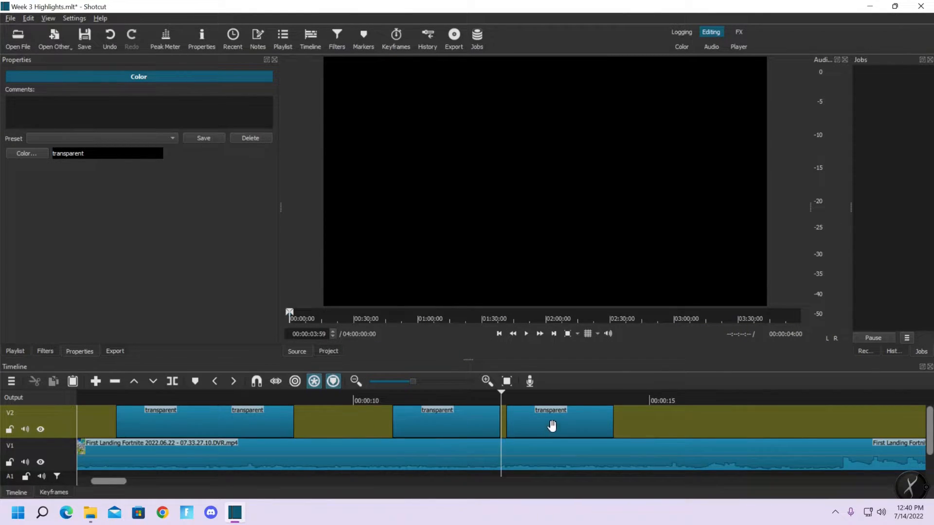
{"action": "left_click_drag", "start_coordinate": [553, 426], "coordinate": [663, 416]}
{"action": "left_click", "coordinate": [838, 412]}
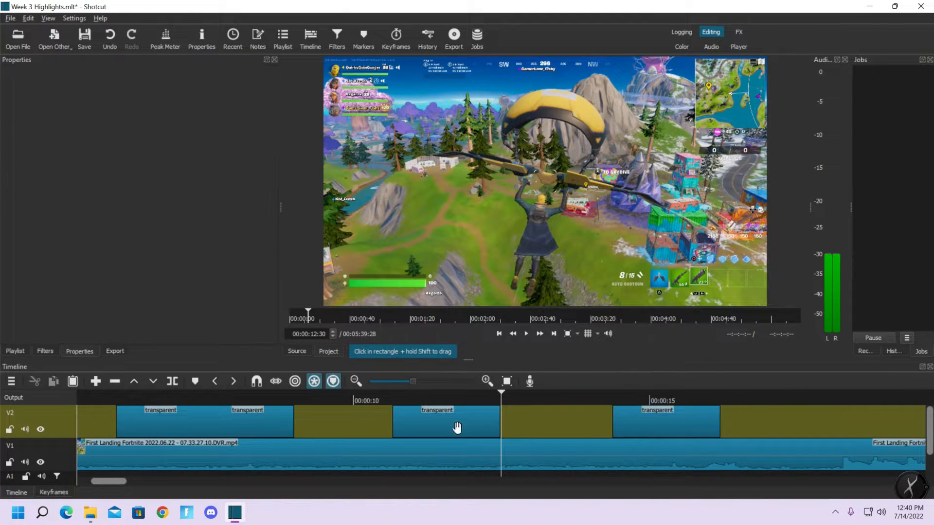
{"action": "left_click_drag", "start_coordinate": [458, 428], "coordinate": [583, 420]}
Create a transparent color clip and place it on V2 after the "Week 3 Highlights" title
{"action": "left_click", "coordinate": [63, 40]}
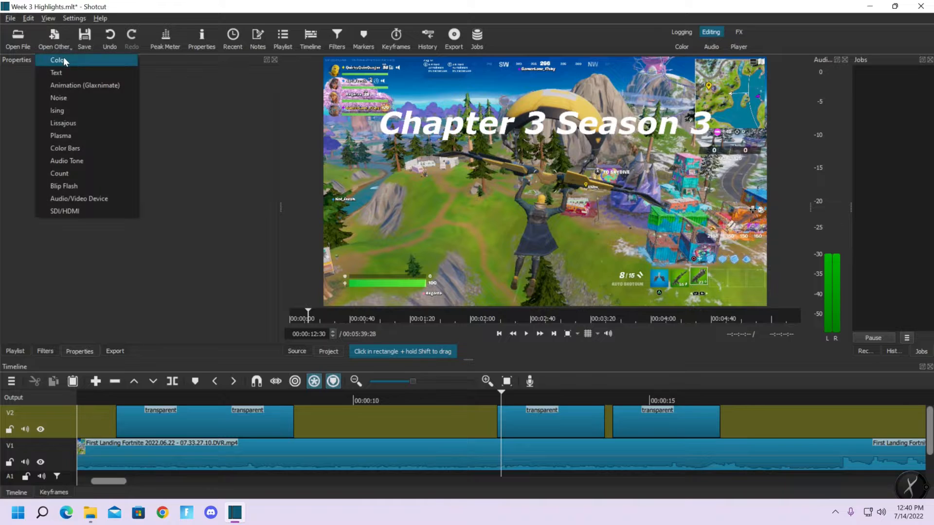
{"action": "left_click", "coordinate": [63, 58]}
{"action": "left_click", "coordinate": [506, 322]}
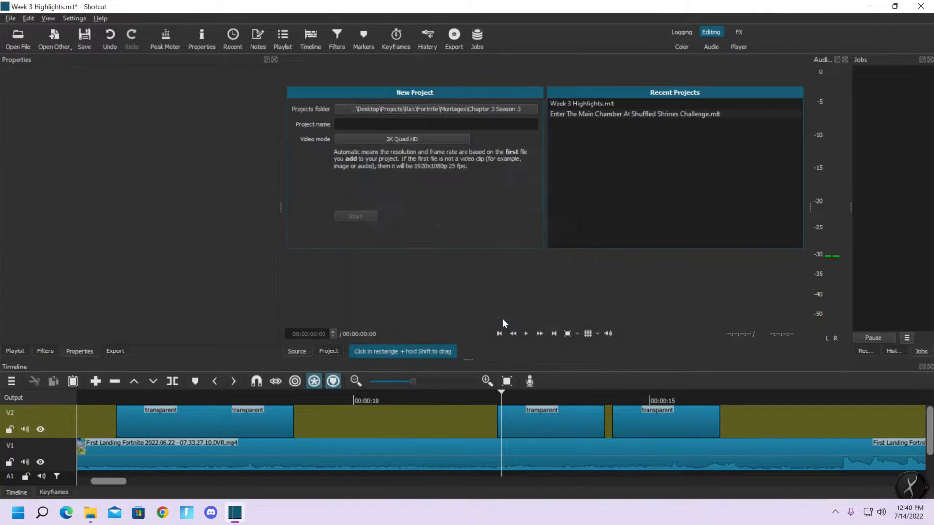
{"action": "left_click_drag", "start_coordinate": [540, 170], "coordinate": [819, 420]}
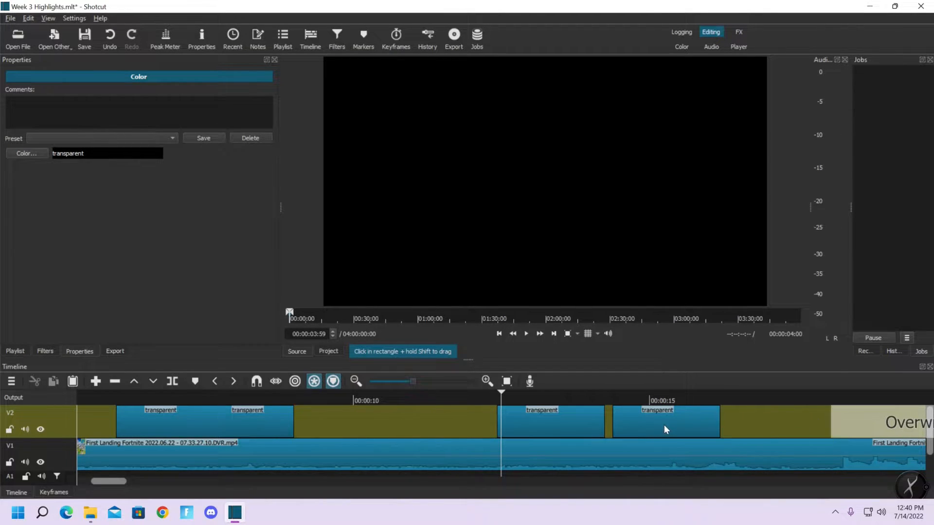
Shift the last two titles to about 14 and 16 seconds and move the transparent clip just after the "Fortnite Over Forty" title
{"action": "left_click_drag", "start_coordinate": [664, 422], "coordinate": [700, 427]}
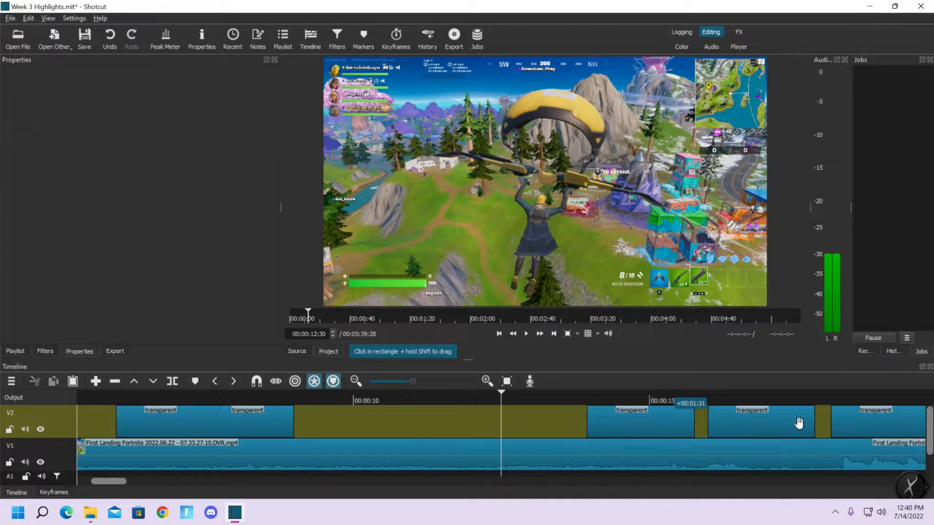
{"action": "left_click_drag", "start_coordinate": [866, 420], "coordinate": [267, 424]}
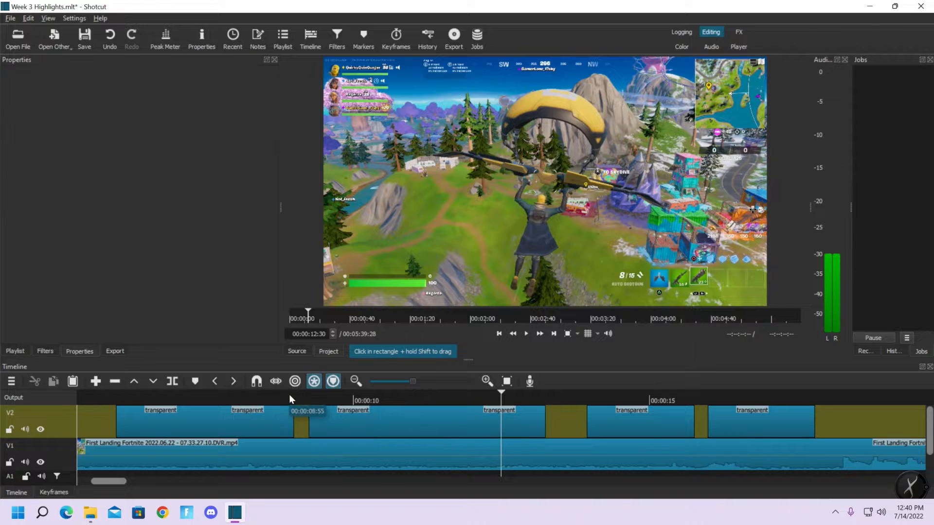
Set the playhead half a second after the first title's end and move the transparent clip to start at 00:00:09:30
{"action": "left_click", "coordinate": [290, 395]}
{"action": "key", "text": "Right"}
{"action": "key", "text": "Right"}
{"action": "key", "text": "Right"}
{"action": "key", "text": "Right"}
{"action": "key", "text": "Right"}
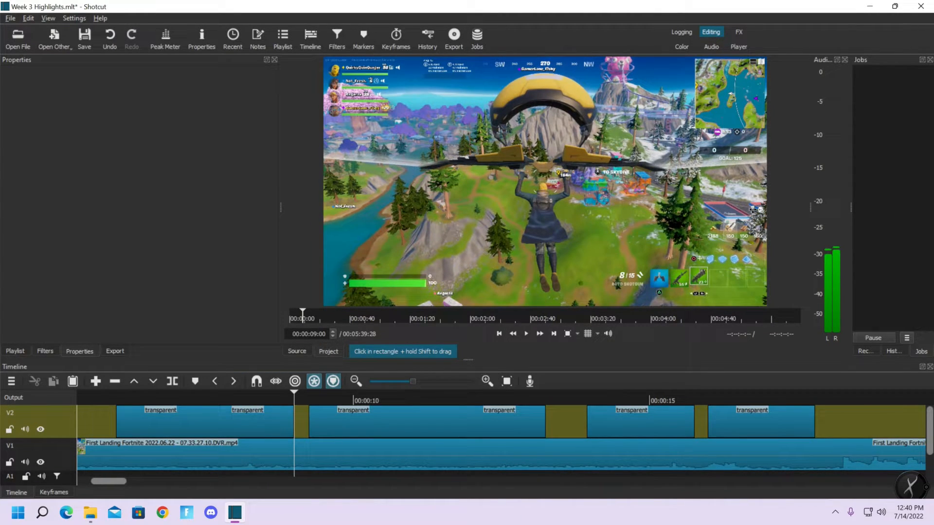
{"action": "left_click_drag", "start_coordinate": [292, 334], "coordinate": [319, 335]}
{"action": "key", "text": "Right"}
{"action": "type", "text": "3"}
{"action": "key", "text": "Return"}
{"action": "left_click_drag", "start_coordinate": [349, 424], "coordinate": [369, 421]}
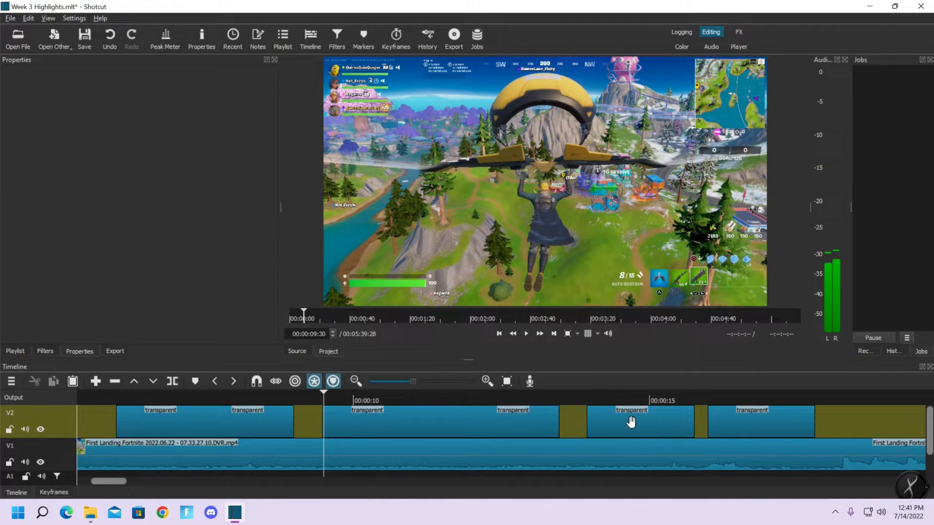
Overlap the "Chapter 3 Season 3" title with the transparent clip's end to create a transition, and trim the transparent clip's start by 00:00:02:14
{"action": "left_click_drag", "start_coordinate": [631, 421], "coordinate": [514, 428]}
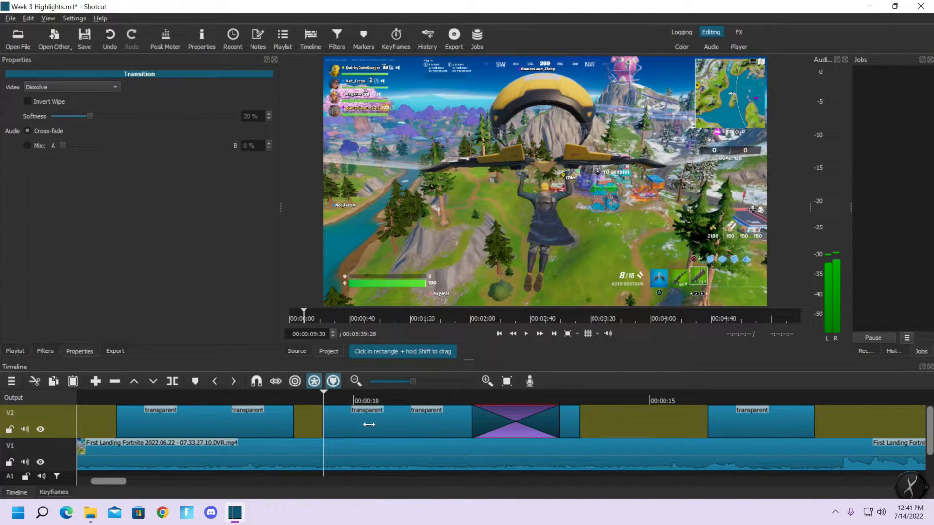
{"action": "left_click_drag", "start_coordinate": [503, 424], "coordinate": [426, 424]}
{"action": "left_click_drag", "start_coordinate": [323, 421], "coordinate": [452, 427]}
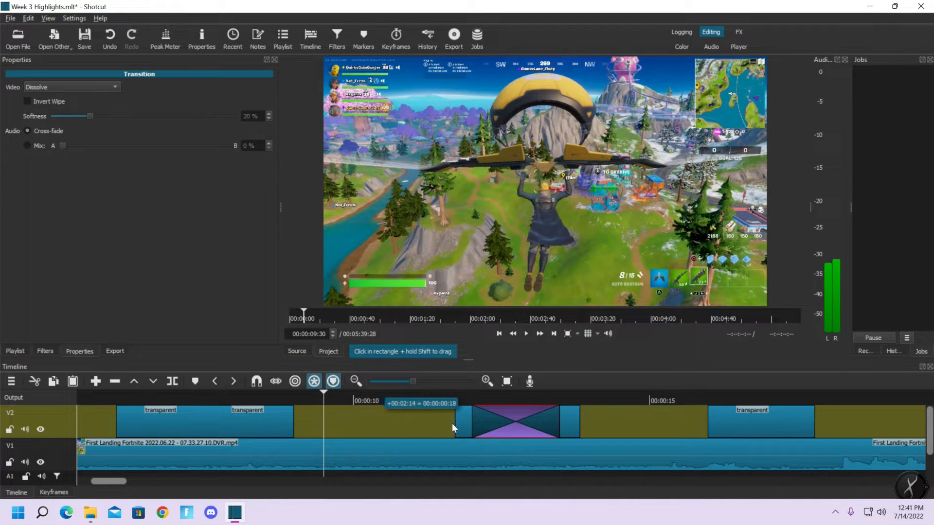
Move the transparent clip, its transition and the "Chapter 3 Season 3" title together on V2 to start at about 00:00:09:26
{"action": "left_click", "coordinate": [454, 399]}
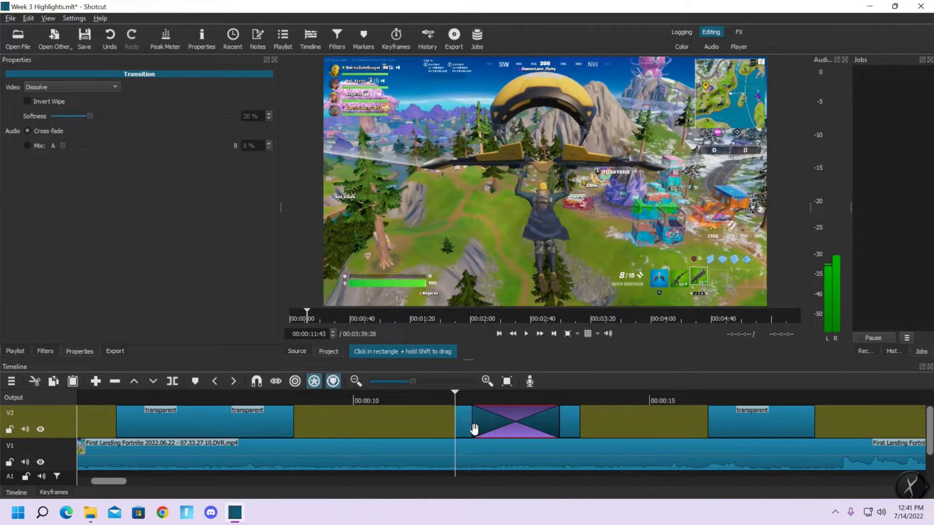
{"action": "double_click", "coordinate": [322, 334]}
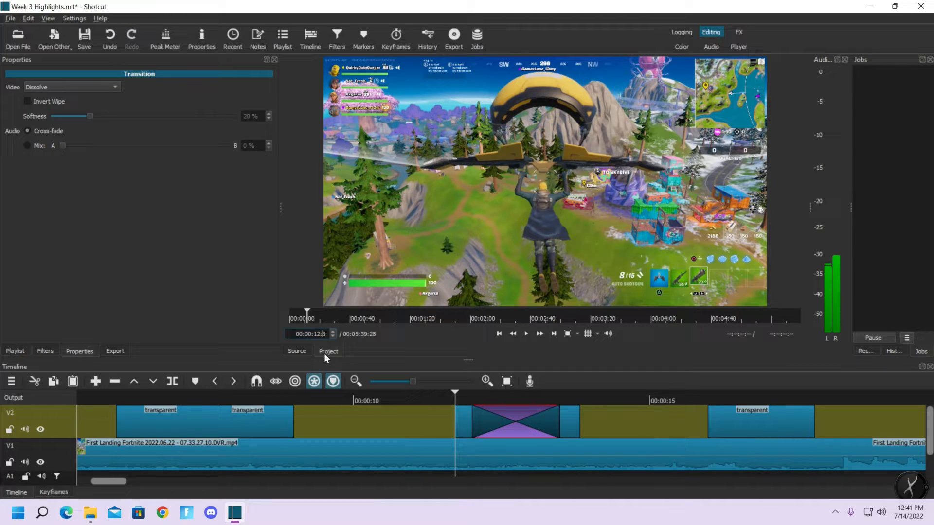
{"action": "key", "text": "Return"}
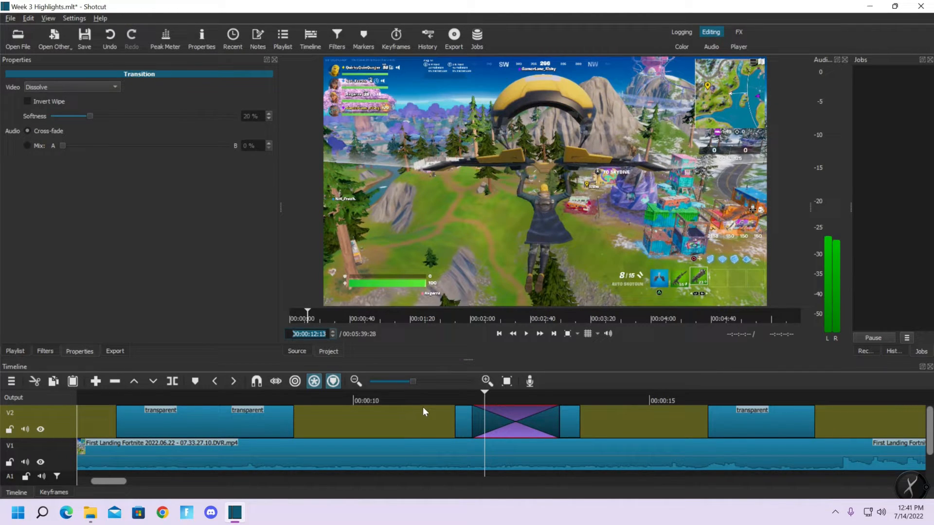
{"action": "left_click", "coordinate": [463, 419]}
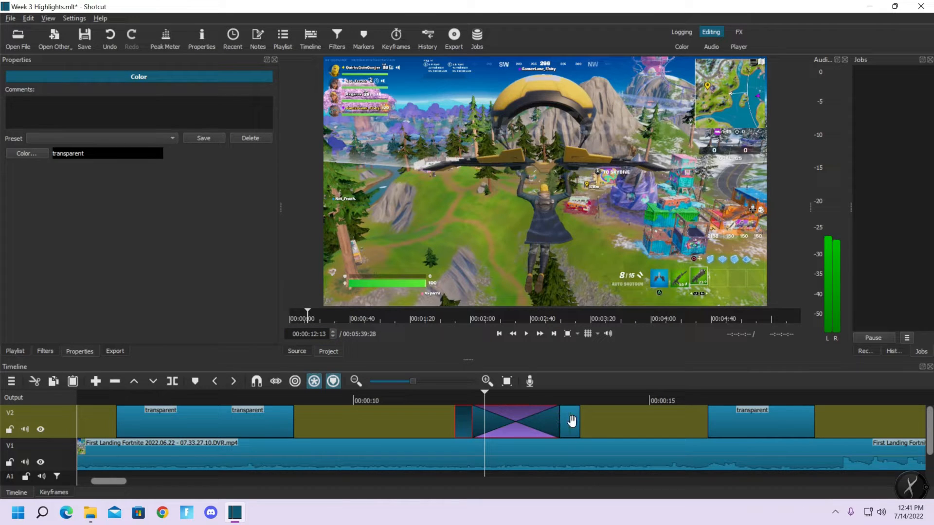
{"action": "left_click_drag", "start_coordinate": [457, 422], "coordinate": [321, 425]}
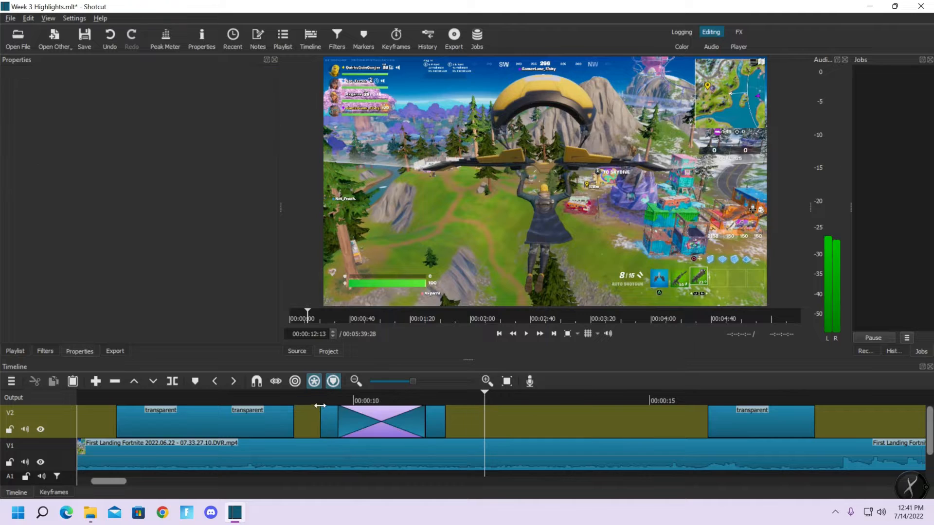
Extend the end of the "Chapter 3 Season 3" title and play its dissolve transition from 00:00:09:26
{"action": "left_click", "coordinate": [320, 401]}
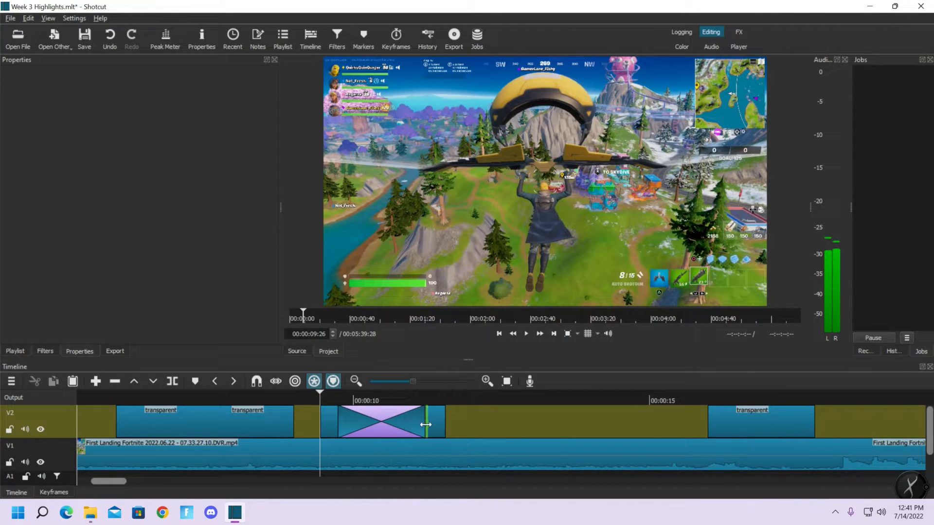
{"action": "left_click_drag", "start_coordinate": [506, 422], "coordinate": [511, 422]}
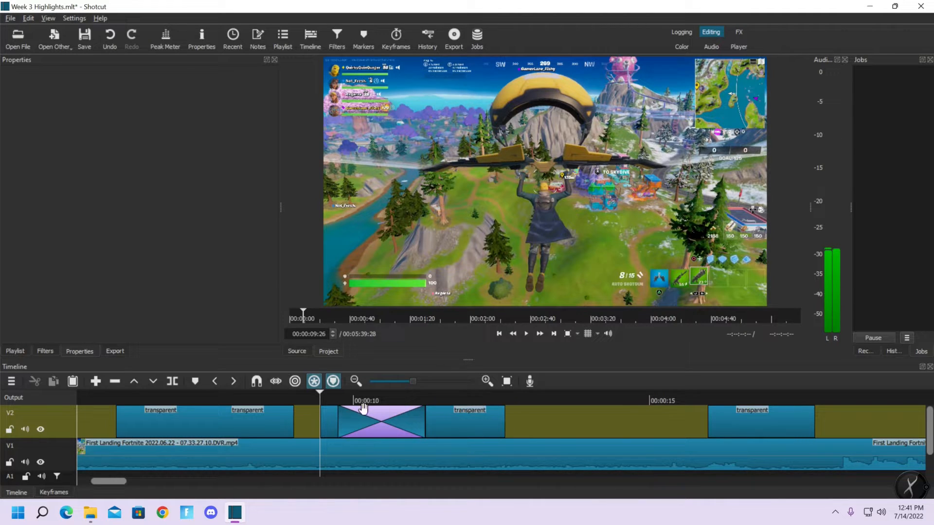
{"action": "left_click", "coordinate": [527, 334]}
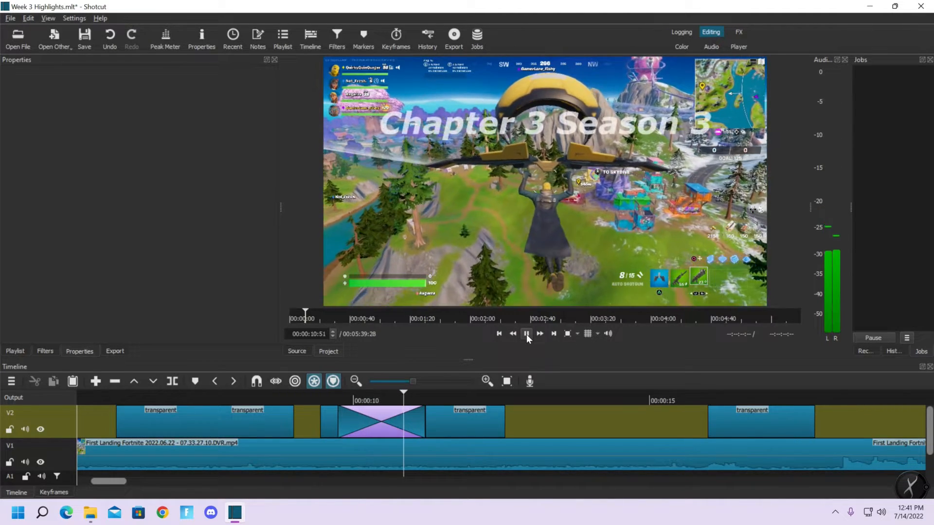
{"action": "left_click", "coordinate": [527, 335]}
Change the video transition leading into the "Chapter 3 Season 3" title to Bar Horizontal
{"action": "left_click", "coordinate": [385, 413]}
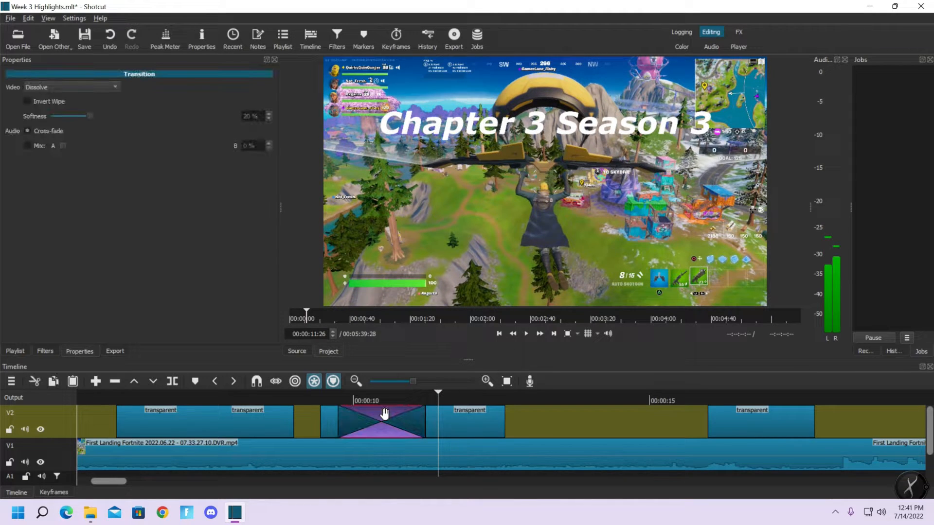
{"action": "left_click", "coordinate": [77, 86]}
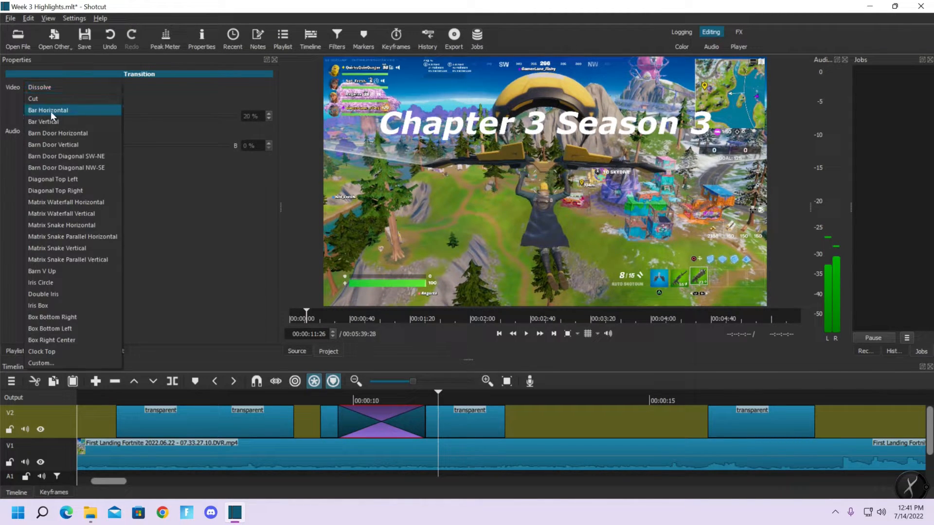
{"action": "left_click", "coordinate": [51, 112]}
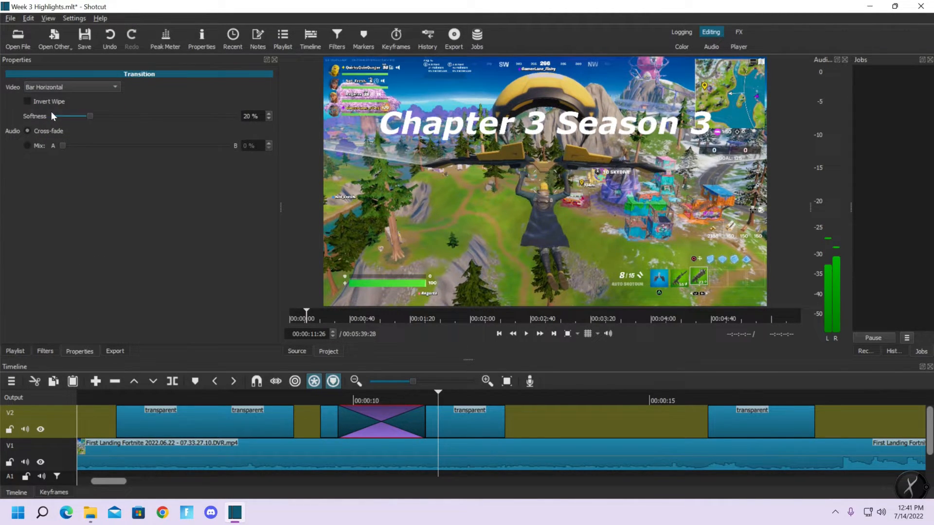
Play the Bar Horizontal transition into the "Chapter 3 Season 3" title from 00:00:09:21
{"action": "left_click", "coordinate": [316, 400]}
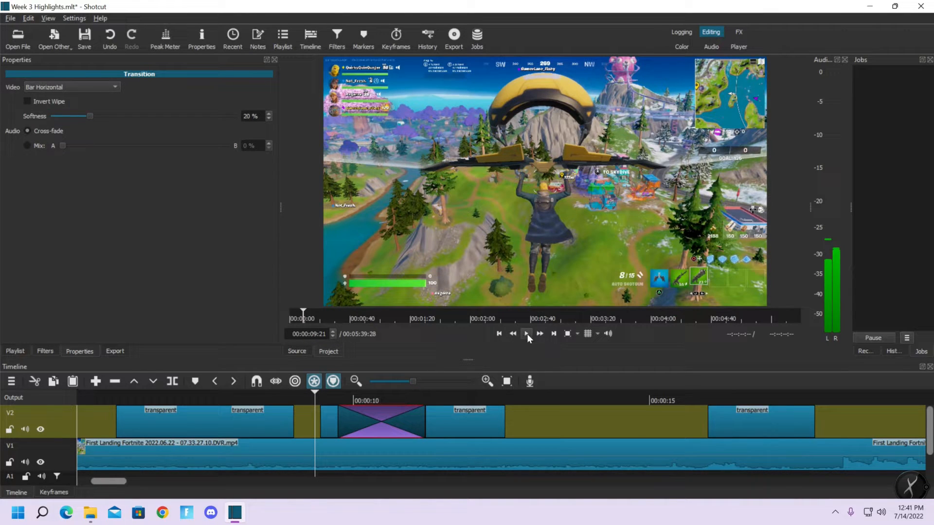
{"action": "left_click", "coordinate": [527, 334]}
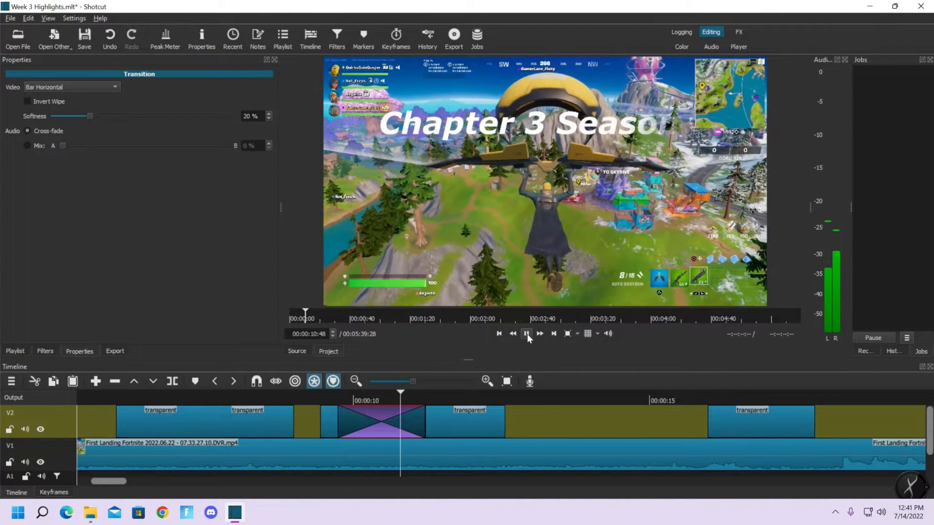
{"action": "left_click", "coordinate": [527, 333]}
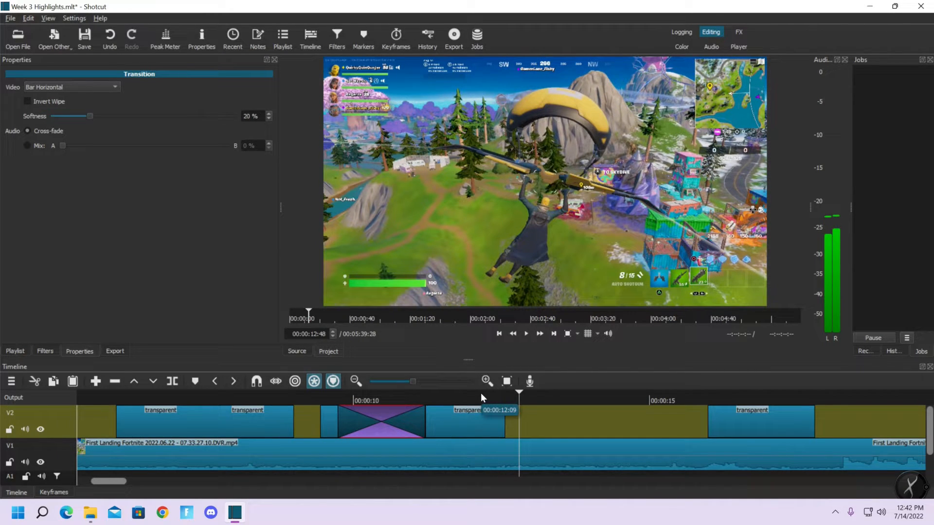
Move the "Week 3 Highlights" title later on V2 to widen the gap, and set the playhead at the "Chapter 3 Season 3" title's end
{"action": "left_click", "coordinate": [728, 422]}
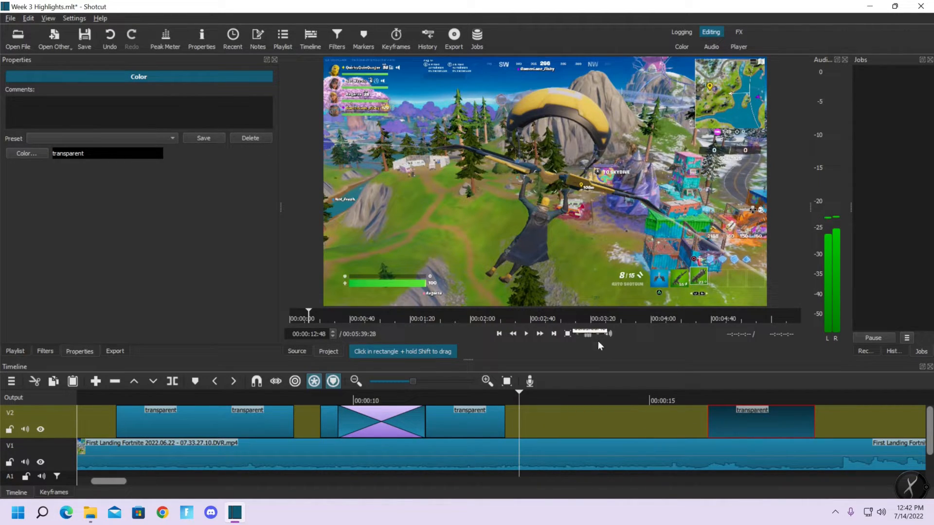
{"action": "left_click_drag", "start_coordinate": [755, 423], "coordinate": [865, 417]}
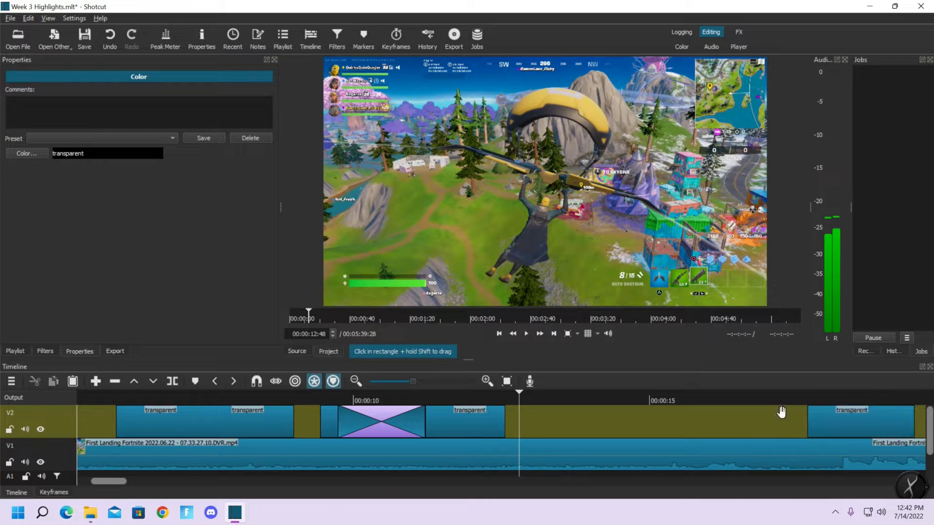
{"action": "left_click", "coordinate": [323, 401]}
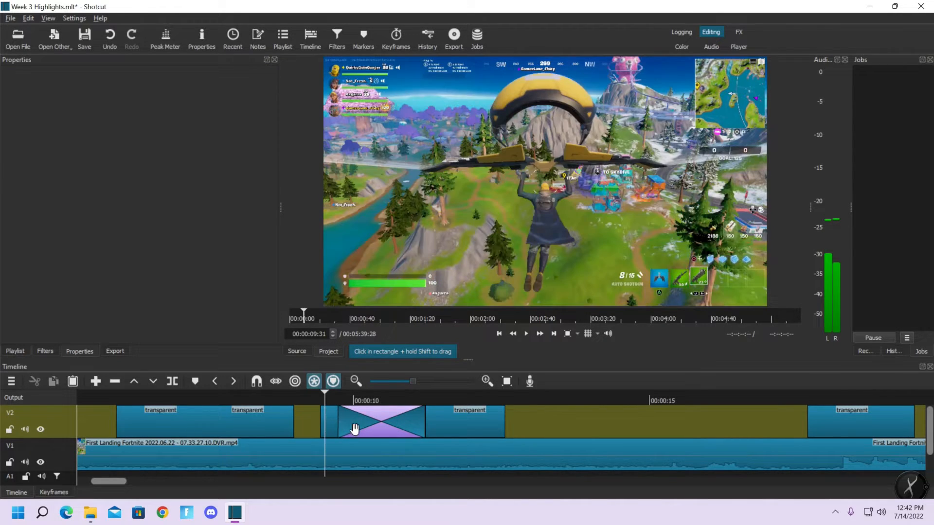
{"action": "left_click", "coordinate": [506, 408]}
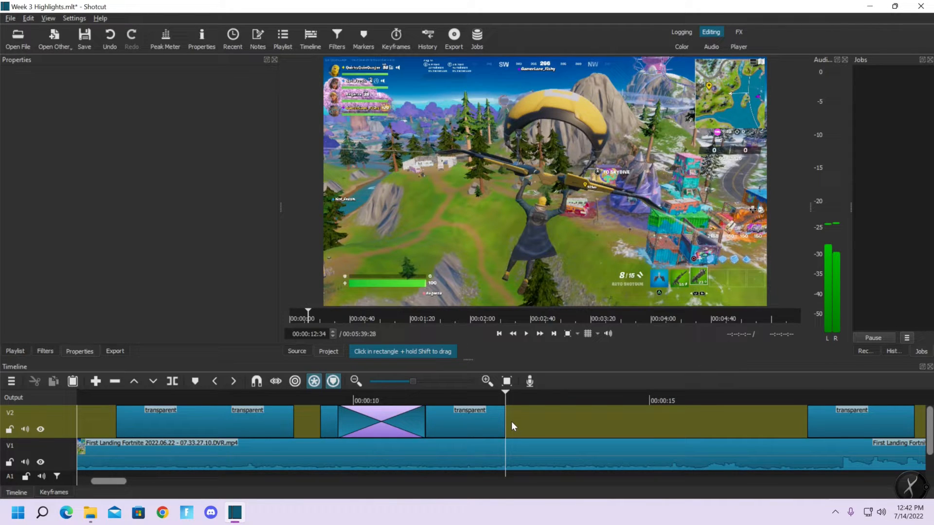
Create a transparent color clip and place it on V2 in the gap before the "Week 3 Highlights" title
{"action": "left_click", "coordinate": [51, 39]}
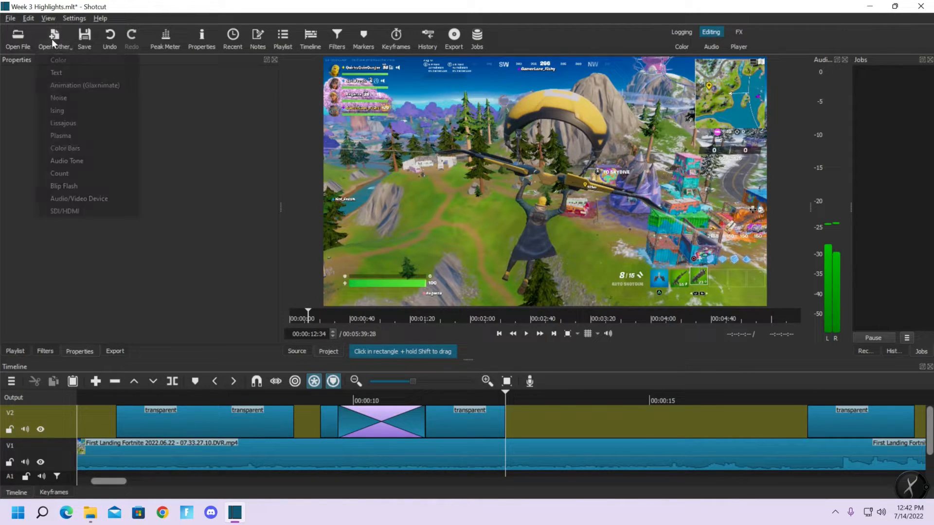
{"action": "left_click", "coordinate": [61, 61]}
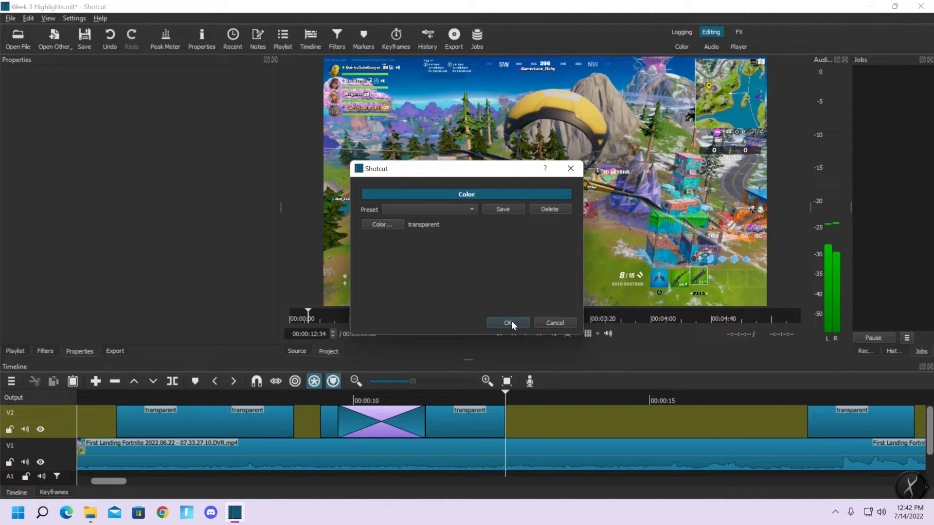
{"action": "left_click", "coordinate": [510, 322]}
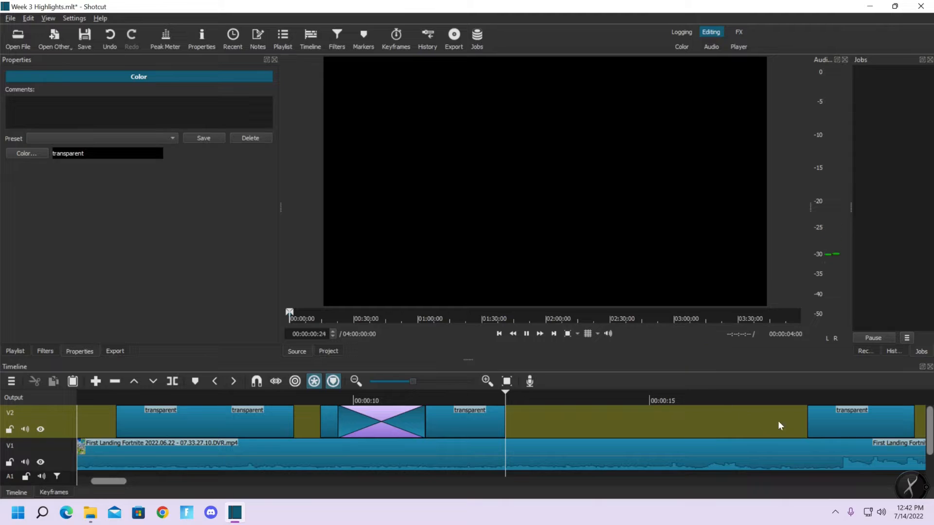
{"action": "left_click_drag", "start_coordinate": [634, 267], "coordinate": [525, 413]}
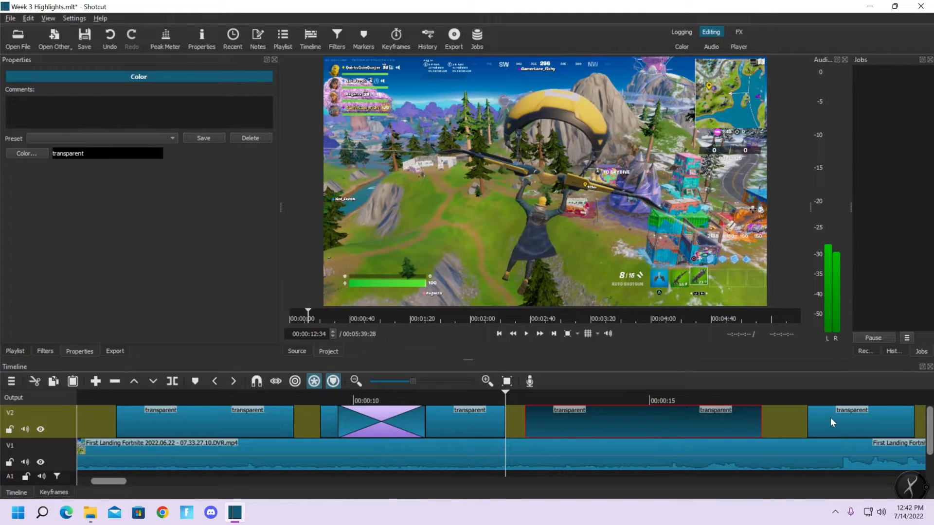
Overlap the "Week 3 Highlights" title with the new transparent clip's end to create a transition, and trim the transparent clip's start close to it
{"action": "left_click_drag", "start_coordinate": [830, 417], "coordinate": [659, 422]}
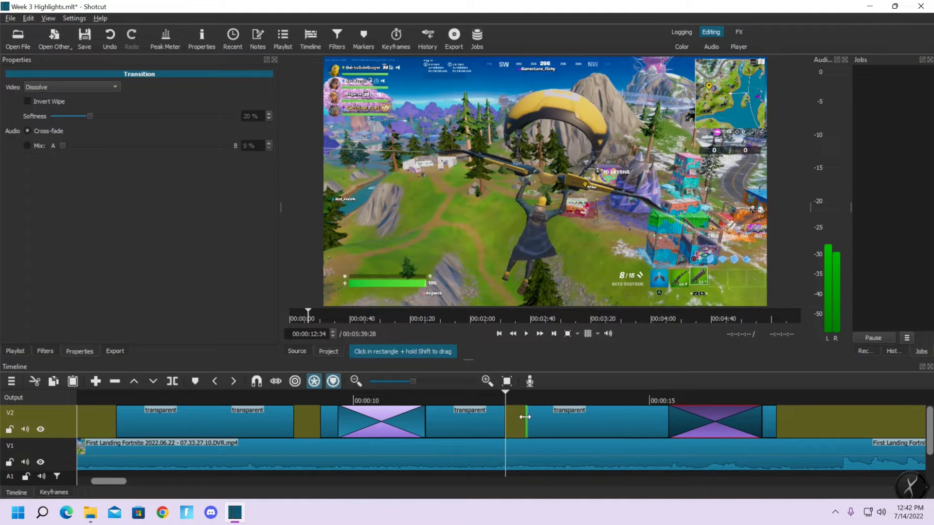
{"action": "left_click_drag", "start_coordinate": [525, 417], "coordinate": [650, 418]}
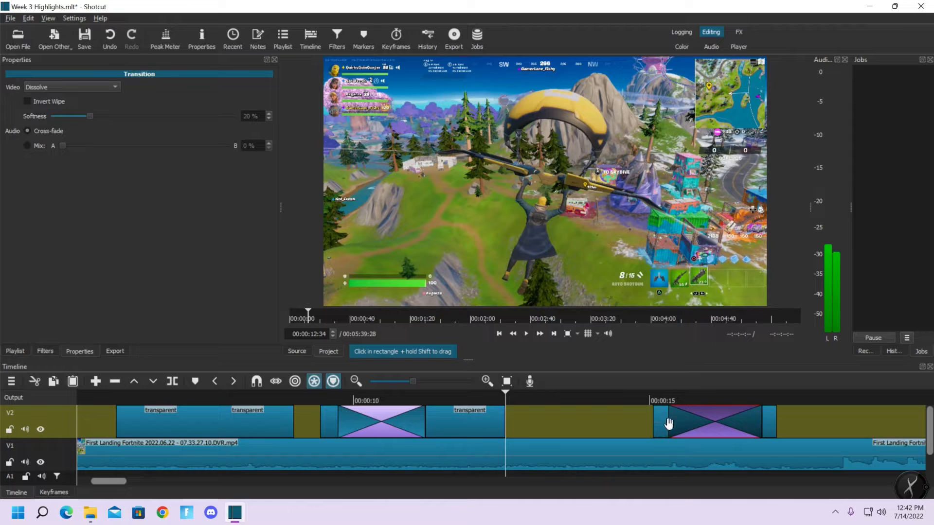
Move the trimmed transparent clip, its transition and the "Week 3 Highlights" title together on V2 to just after the "Chapter 3 Season 3" title
{"action": "left_click", "coordinate": [666, 423]}
{"action": "left_click", "coordinate": [697, 424], "text": "ctrl"}
{"action": "left_click", "coordinate": [771, 422], "text": "ctrl"}
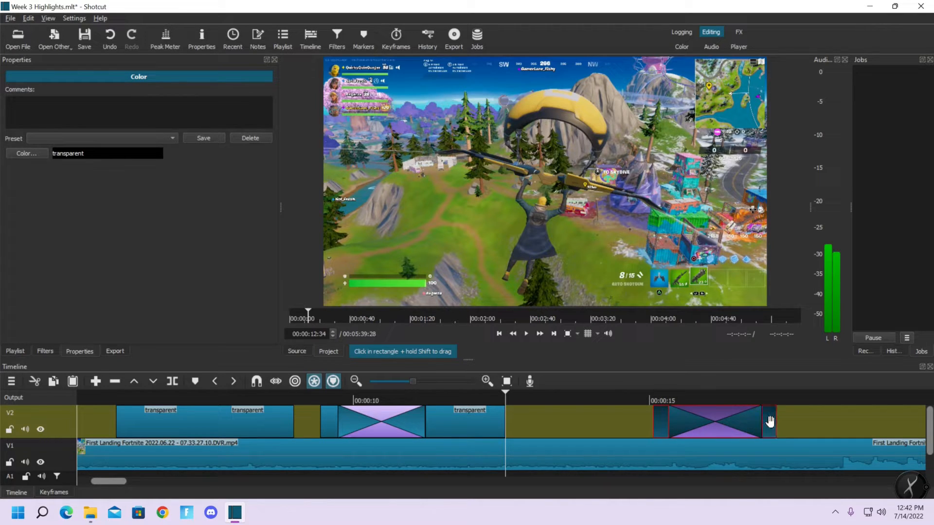
{"action": "left_click_drag", "start_coordinate": [661, 419], "coordinate": [530, 415]}
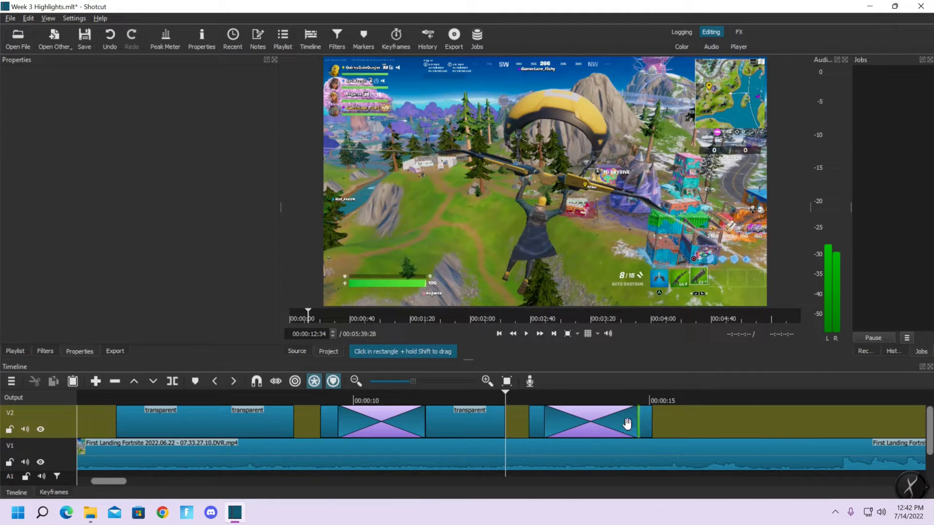
Compare the two title transitions' lengths and shorten the one into "Week 3 Highlights" so it ends at about 00:00:14:43
{"action": "left_click", "coordinate": [426, 399]}
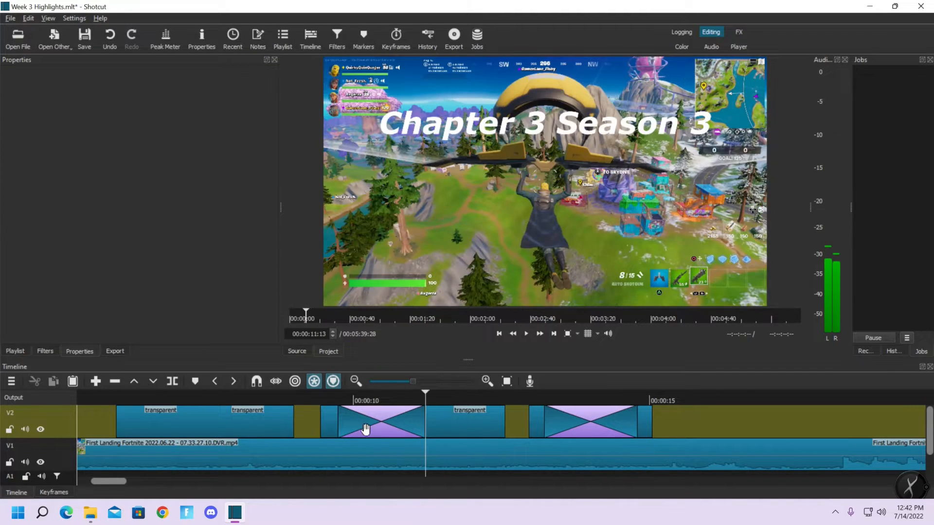
{"action": "left_click", "coordinate": [339, 396]}
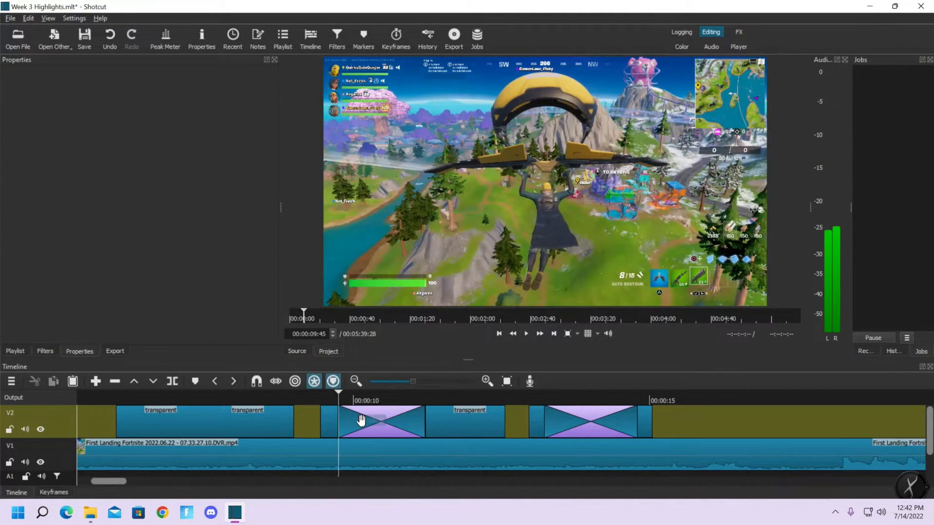
{"action": "left_click", "coordinate": [425, 401]}
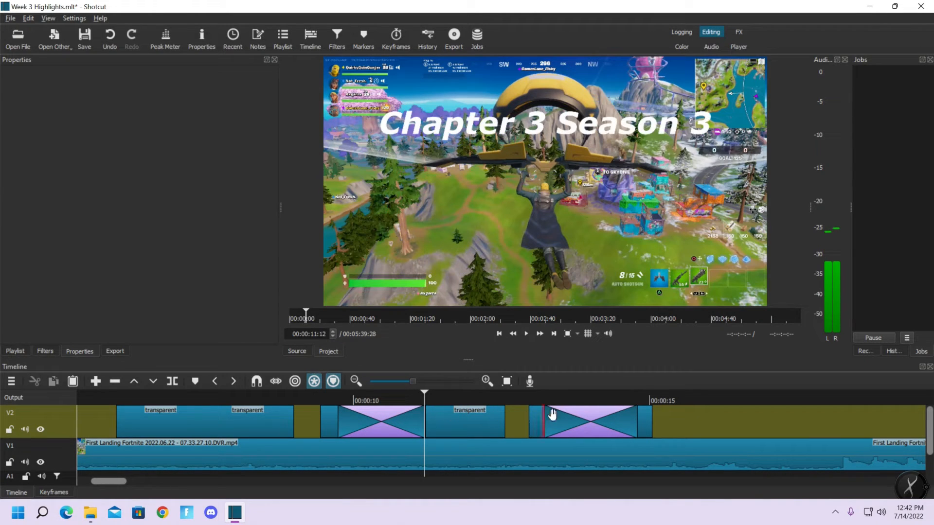
{"action": "left_click", "coordinate": [544, 395]}
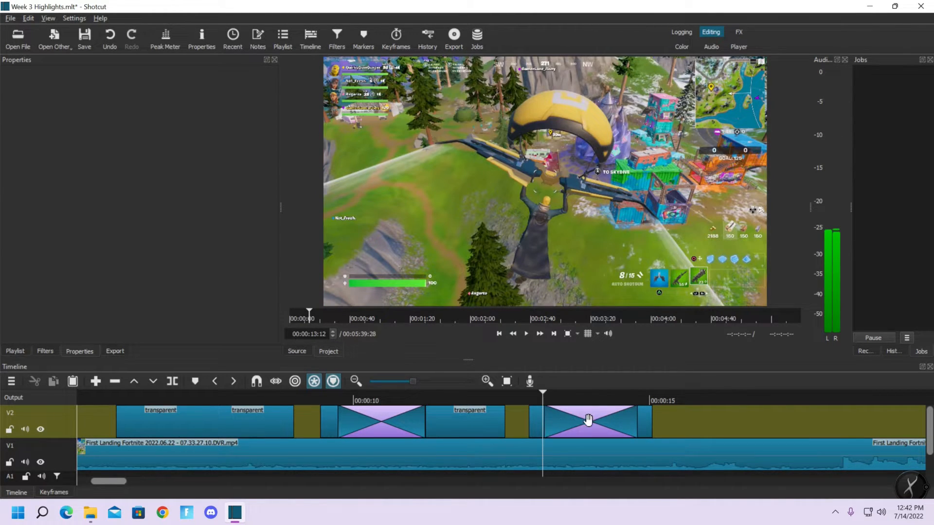
{"action": "left_click", "coordinate": [637, 398]}
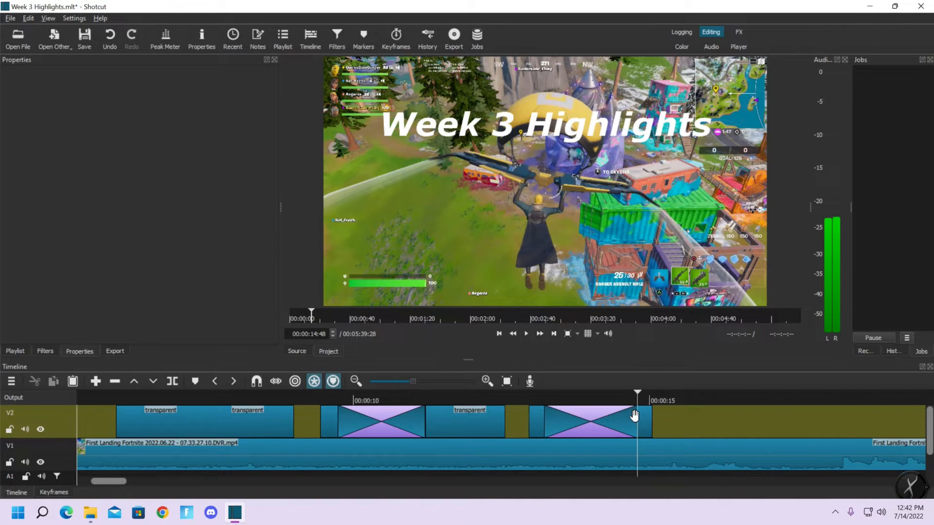
{"action": "left_click", "coordinate": [543, 399]}
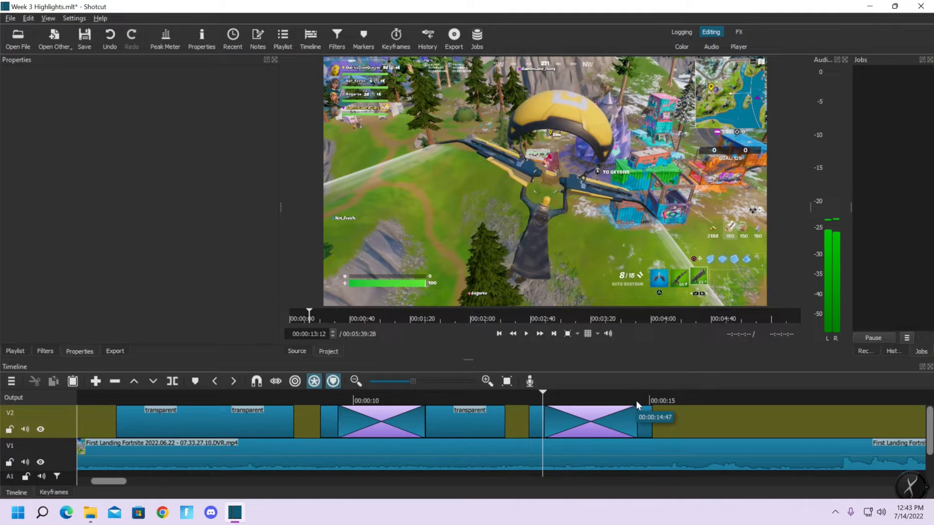
{"action": "left_click", "coordinate": [637, 402]}
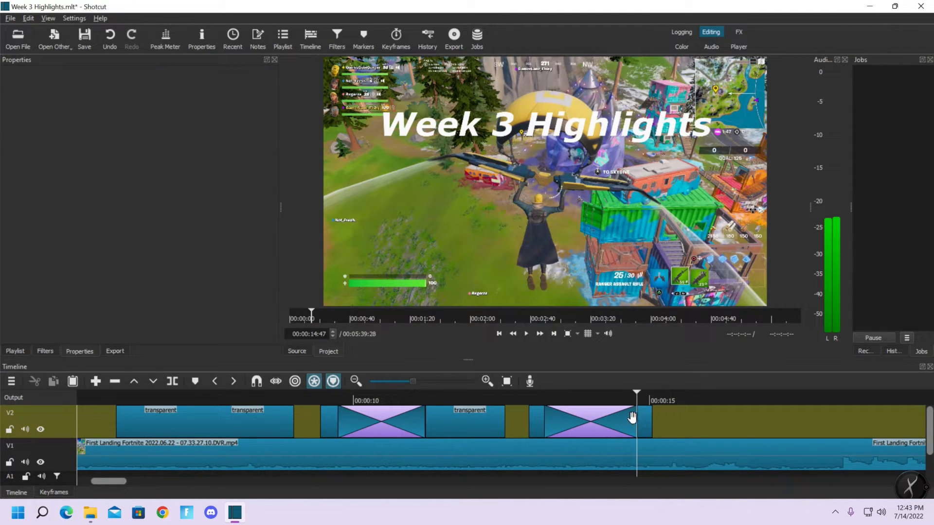
{"action": "left_click", "coordinate": [636, 418]}
{"action": "left_click_drag", "start_coordinate": [635, 418], "coordinate": [629, 430]}
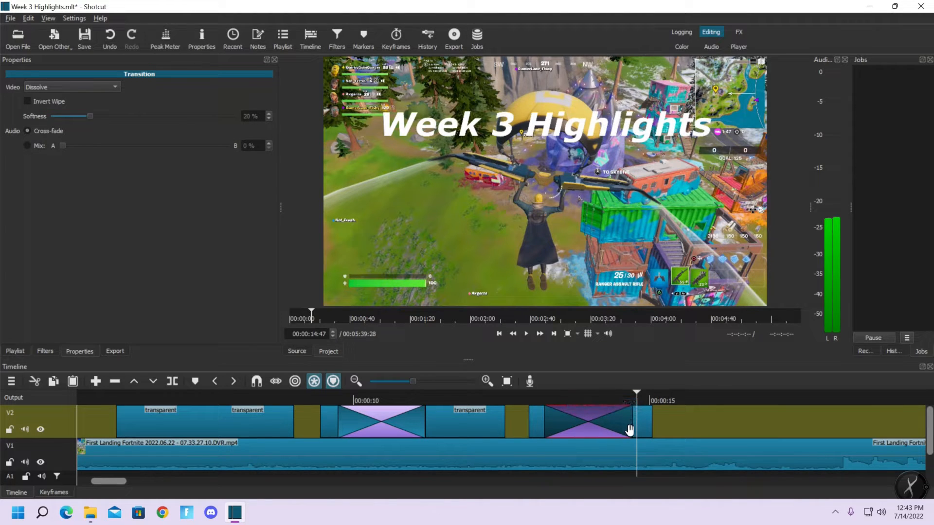
Check the "Chapter 3 Season 3" title's span and extend the end of the "Week 3 Highlights" title to a similar length
{"action": "left_click", "coordinate": [427, 400]}
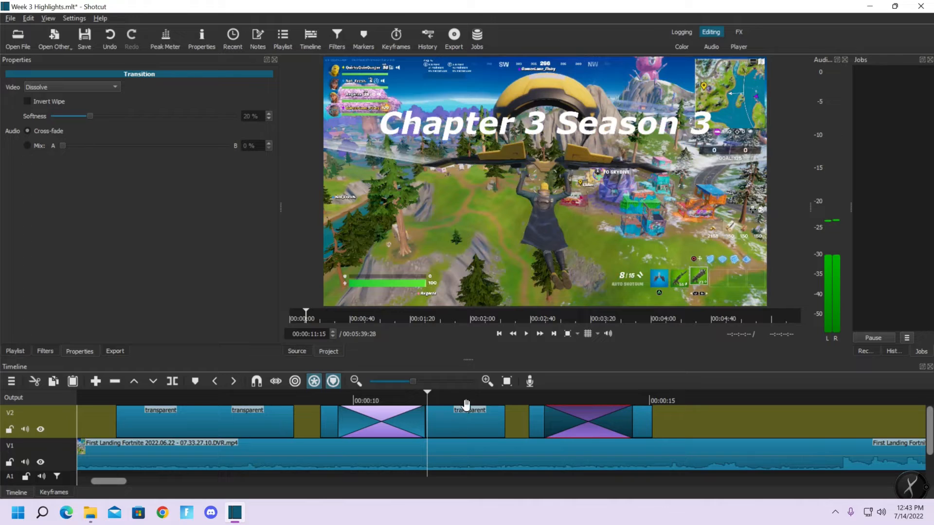
{"action": "left_click", "coordinate": [503, 401]}
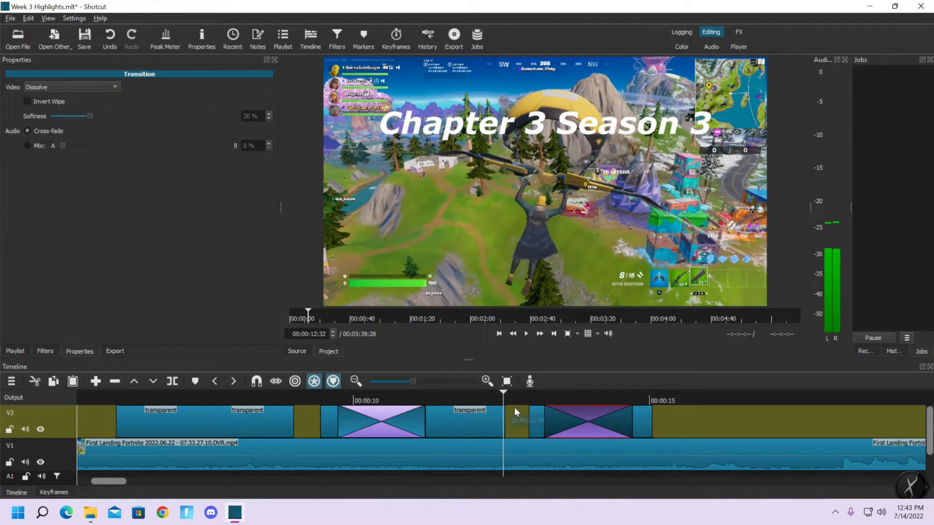
{"action": "key", "text": "Right"}
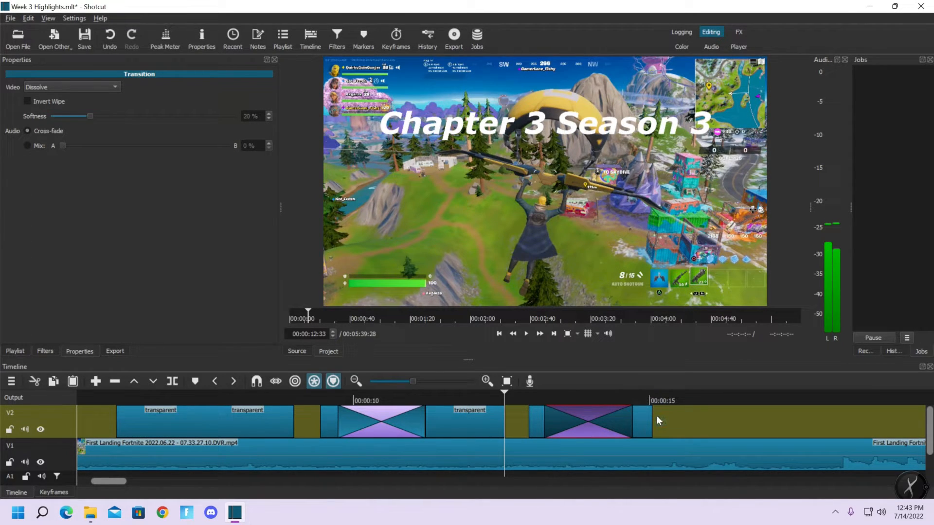
{"action": "left_click", "coordinate": [633, 398]}
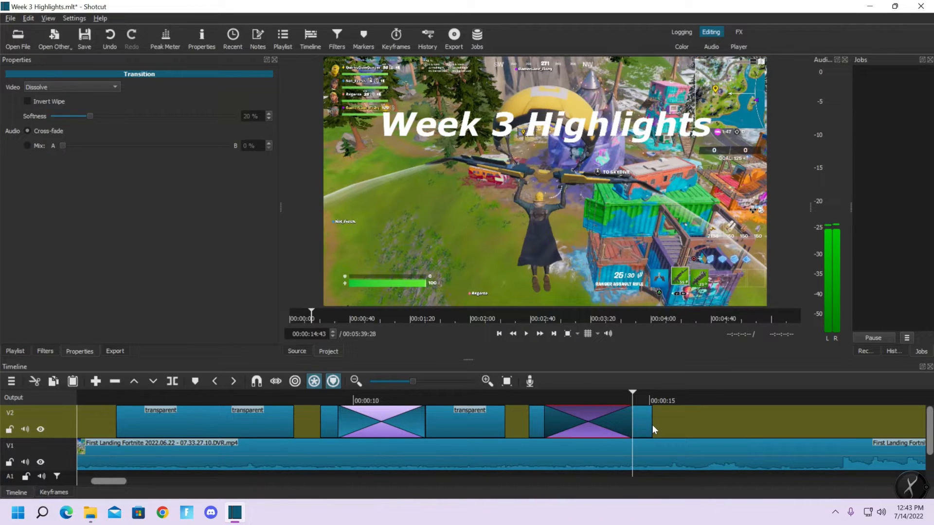
{"action": "left_click_drag", "start_coordinate": [652, 422], "coordinate": [712, 421]}
{"action": "left_click", "coordinate": [718, 395]}
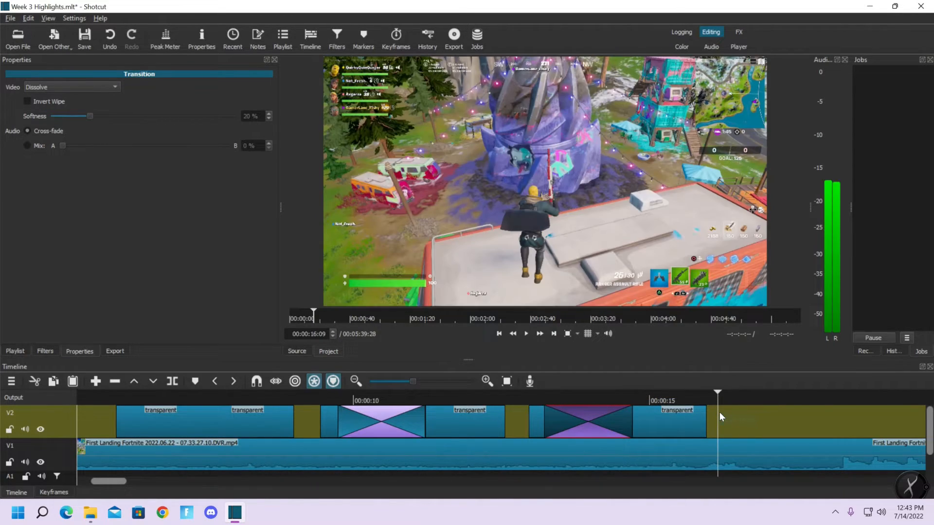
Play all three titles in sequence from 00:00:05:55 to past the end of "Week 3 Highlights"
{"action": "left_click", "coordinate": [112, 403]}
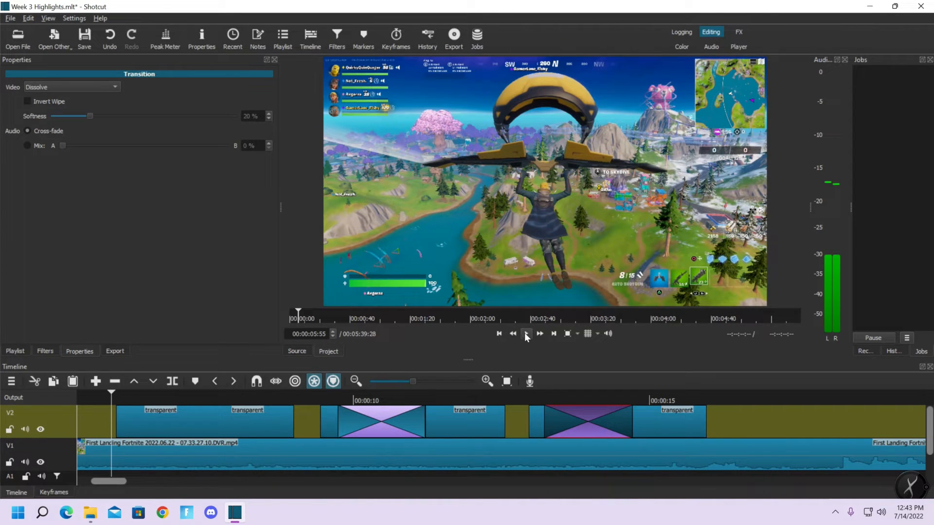
{"action": "left_click", "coordinate": [525, 335]}
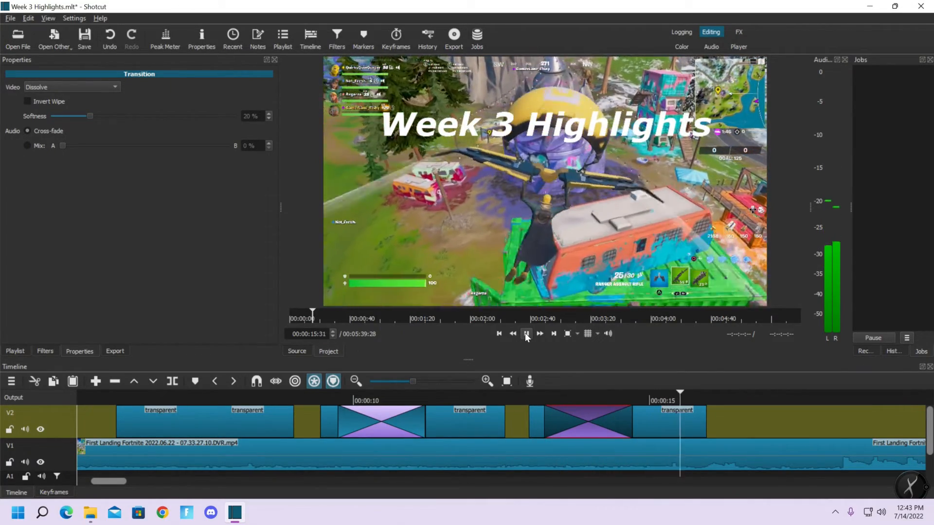
{"action": "left_click", "coordinate": [526, 335]}
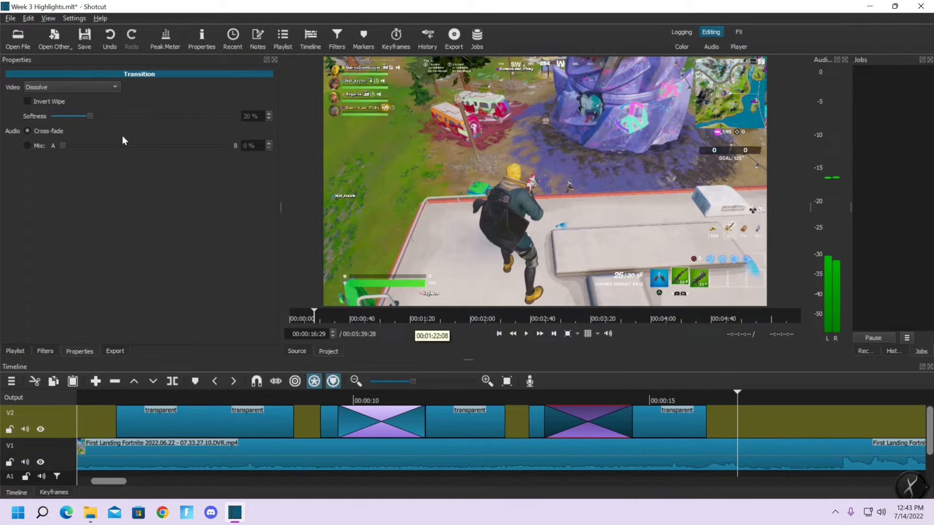
Change the video transition leading into the "Week 3 Highlights" title to Bar Horizontal
{"action": "left_click", "coordinate": [55, 88]}
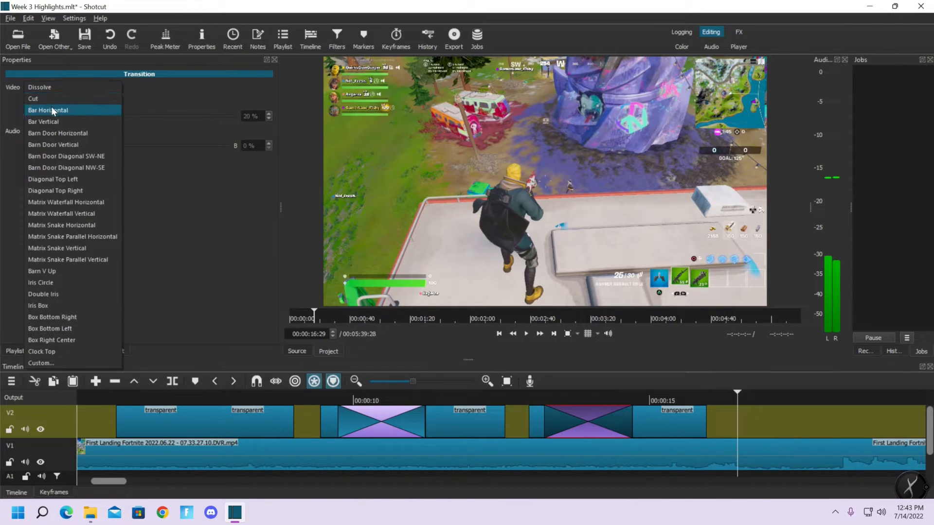
{"action": "left_click", "coordinate": [51, 108]}
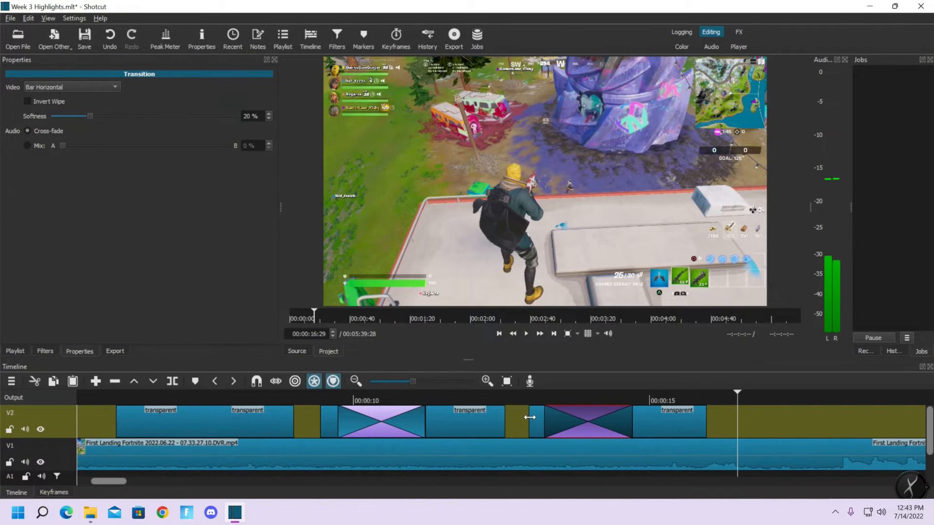
Extend the start of the second short transparent clip and overlap it with the "Chapter 3 Season 3" title's end to create a transition
{"action": "left_click_drag", "start_coordinate": [530, 417], "coordinate": [523, 414]}
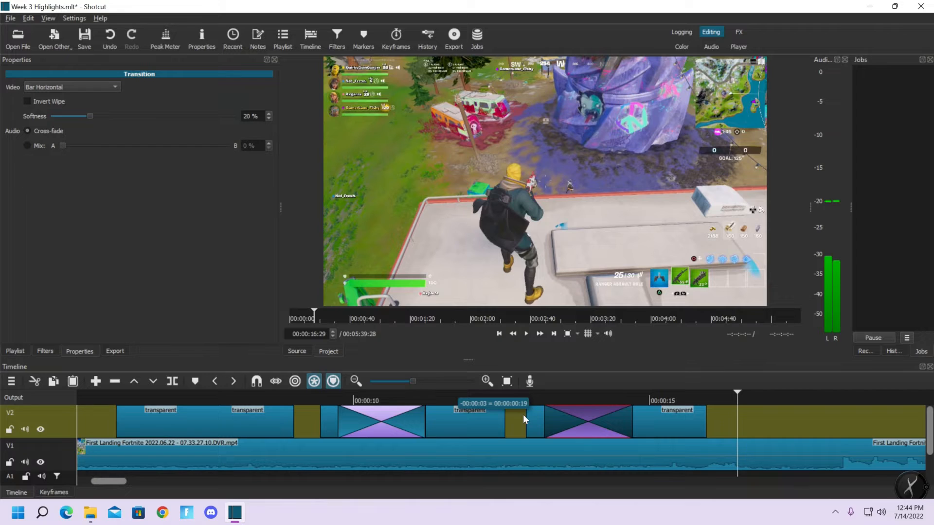
{"action": "left_click_drag", "start_coordinate": [523, 414], "coordinate": [499, 418]}
{"action": "left_click", "coordinate": [529, 418]}
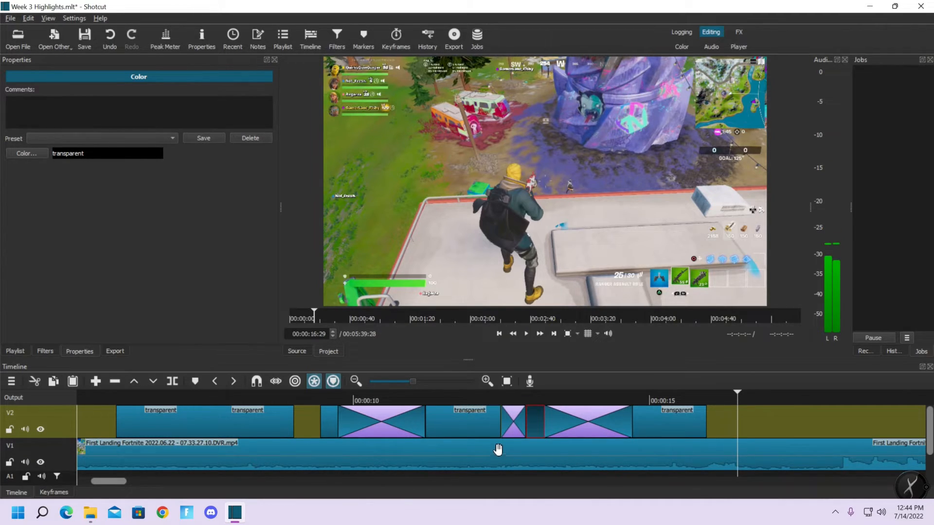
Play the "Chapter 3 Season 3" and "Week 3 Highlights" titles from 00:00:09:14 to check the transitions
{"action": "left_click", "coordinate": [310, 401]}
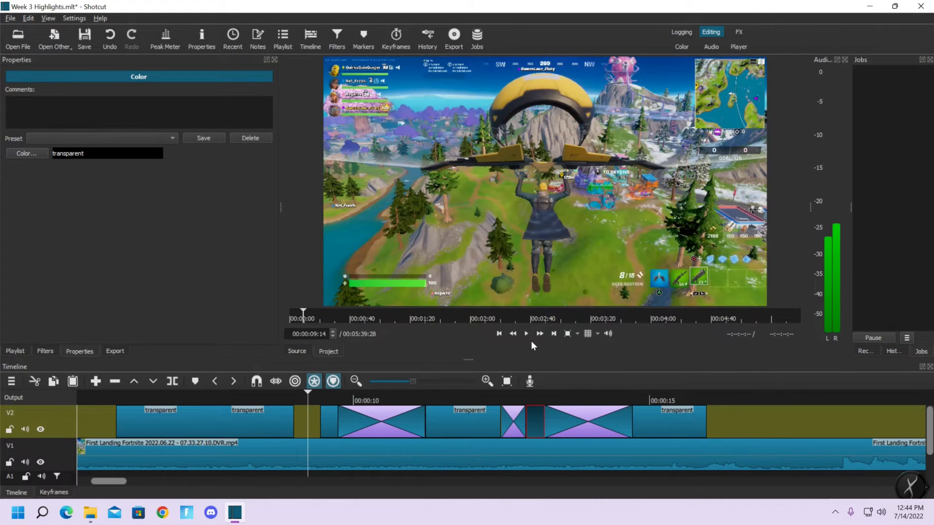
{"action": "left_click", "coordinate": [526, 335]}
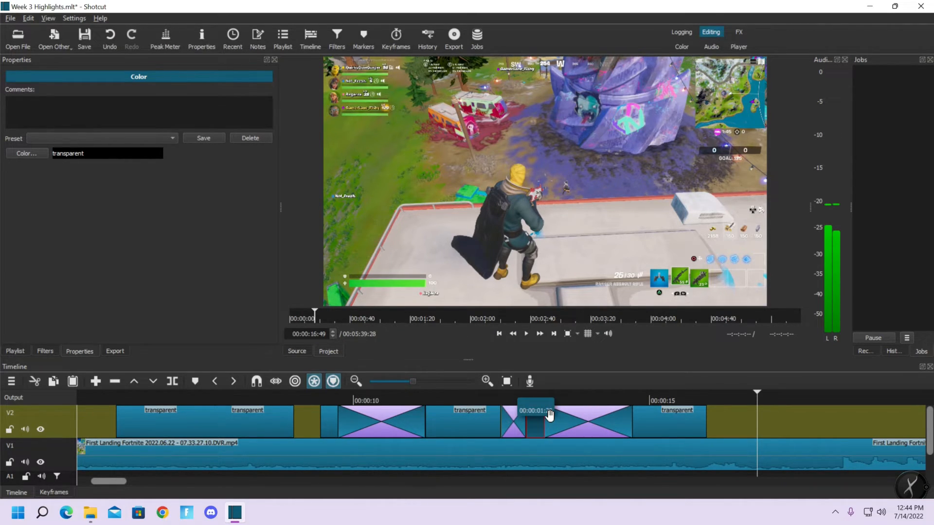
Add a Fade Out Video filter to the "Fortnite Over Forty" title and shorten the fade to 30 frames
{"action": "left_click", "coordinate": [236, 418]}
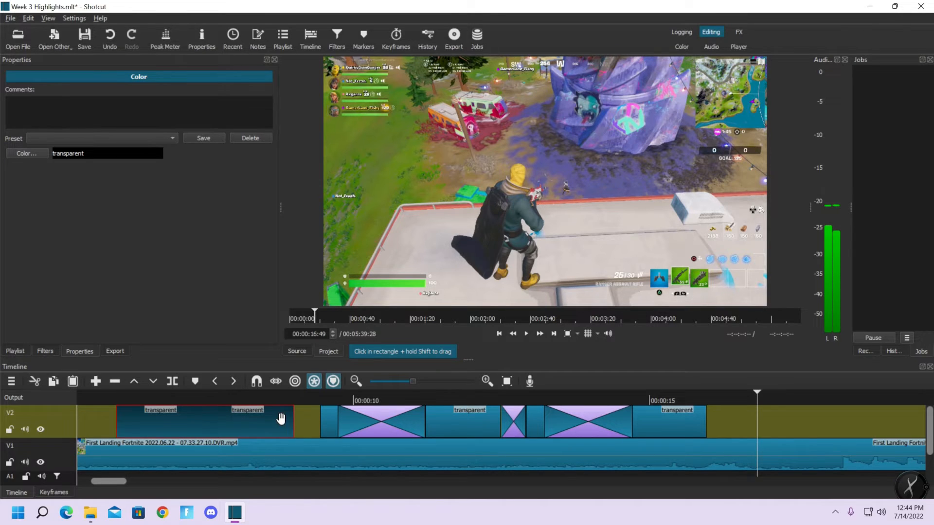
{"action": "left_click", "coordinate": [45, 352]}
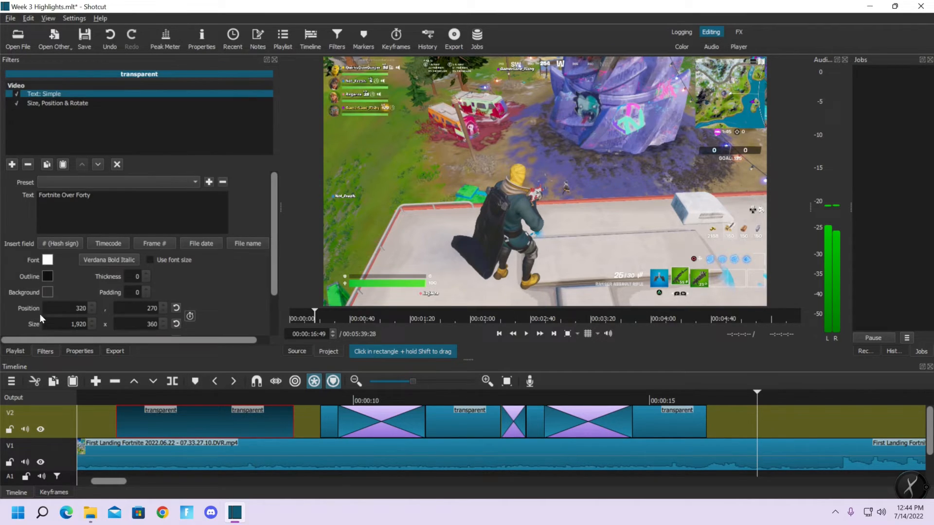
{"action": "left_click", "coordinate": [12, 165]}
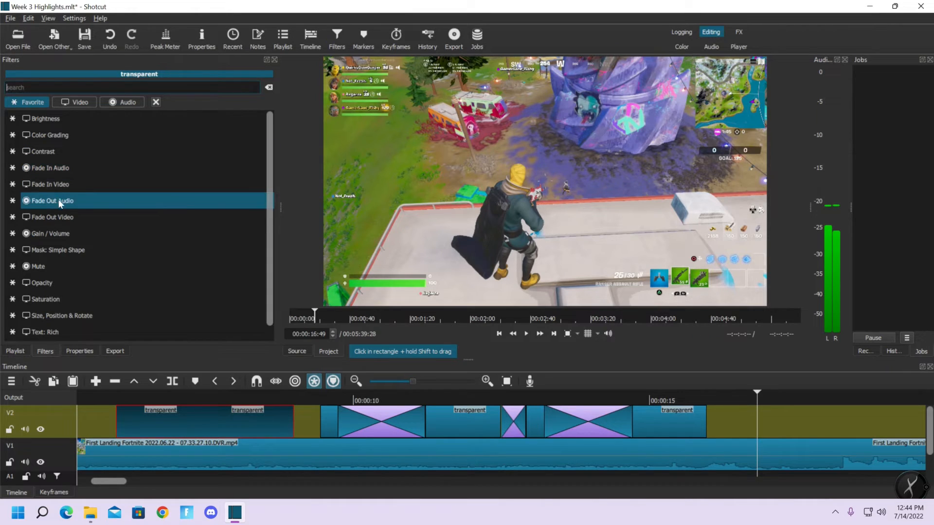
{"action": "left_click", "coordinate": [61, 221]}
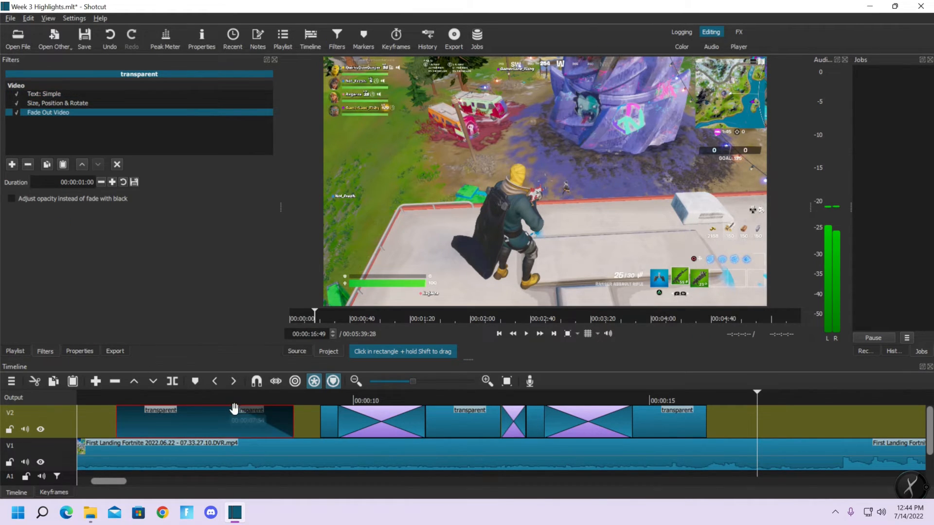
{"action": "left_click_drag", "start_coordinate": [232, 411], "coordinate": [267, 418]}
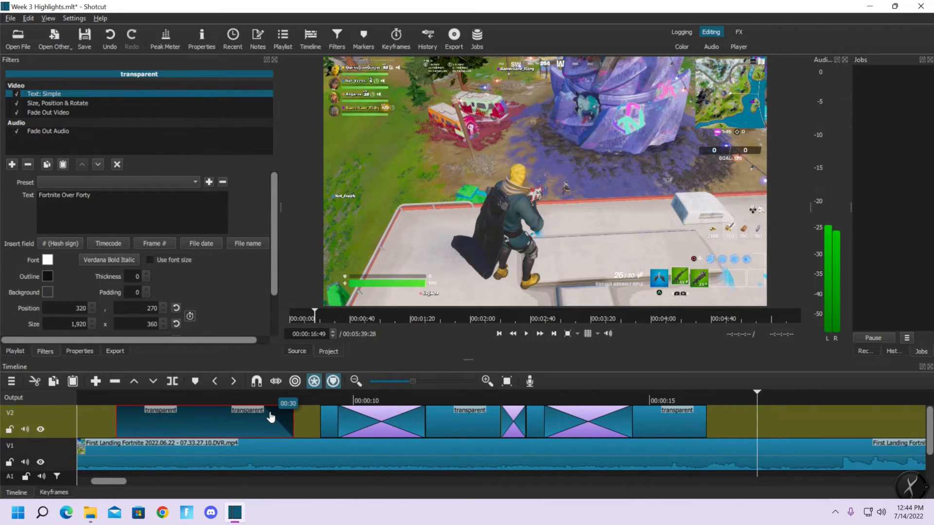
{"action": "left_click_drag", "start_coordinate": [270, 412], "coordinate": [272, 411]}
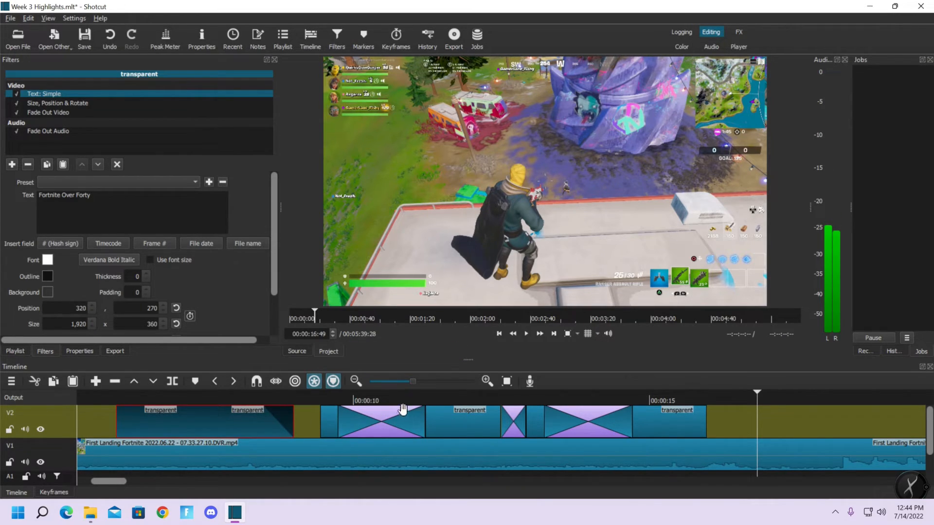
Create a fade-out of about 30 frames at the end of the "Week 3 Highlights" title
{"action": "left_click", "coordinate": [682, 426]}
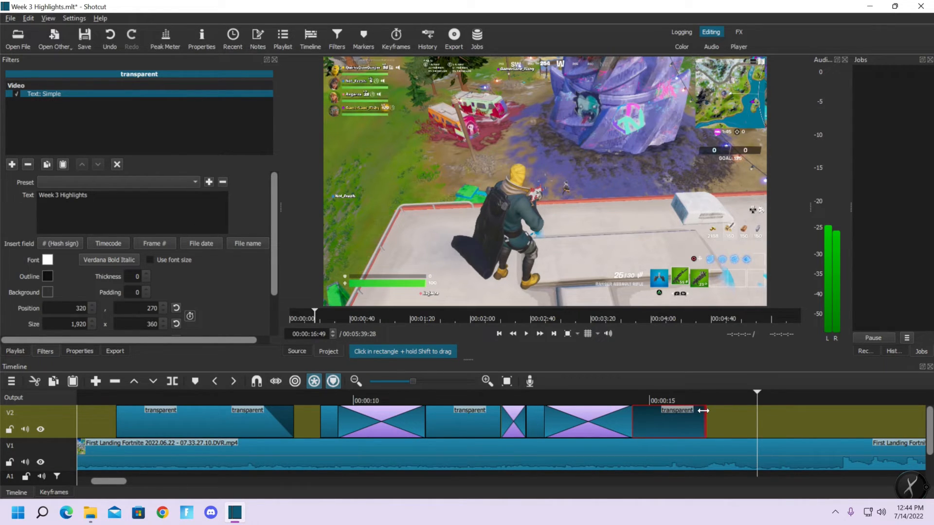
{"action": "left_click_drag", "start_coordinate": [701, 411], "coordinate": [673, 417]}
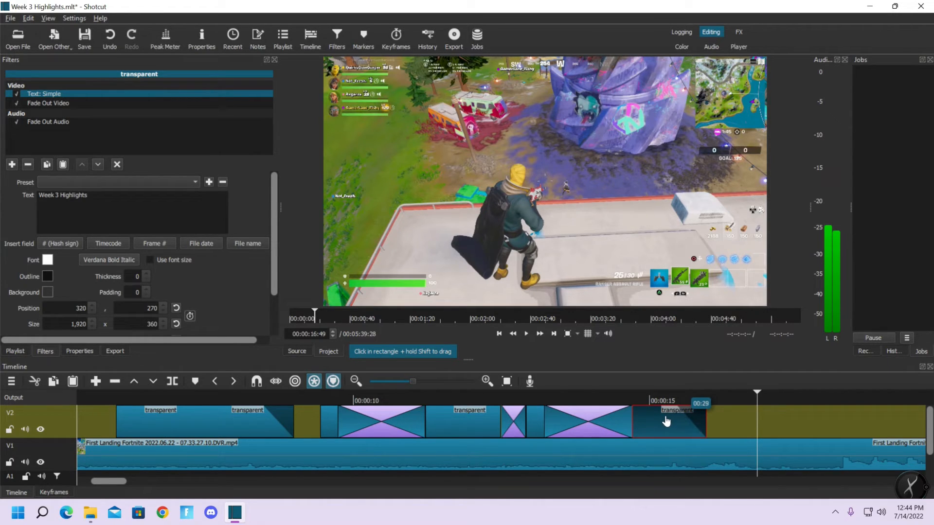
{"action": "left_click_drag", "start_coordinate": [666, 421], "coordinate": [666, 420]}
Play the title sequence from 00:00:05:50 to past the end of "Week 3 Highlights" to check the new fade-outs
{"action": "left_click", "coordinate": [106, 401]}
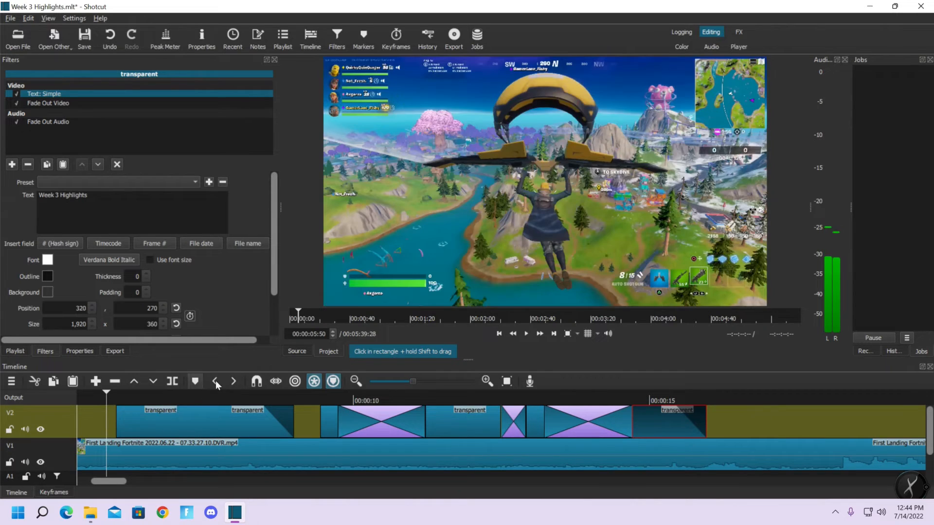
{"action": "left_click", "coordinate": [525, 336]}
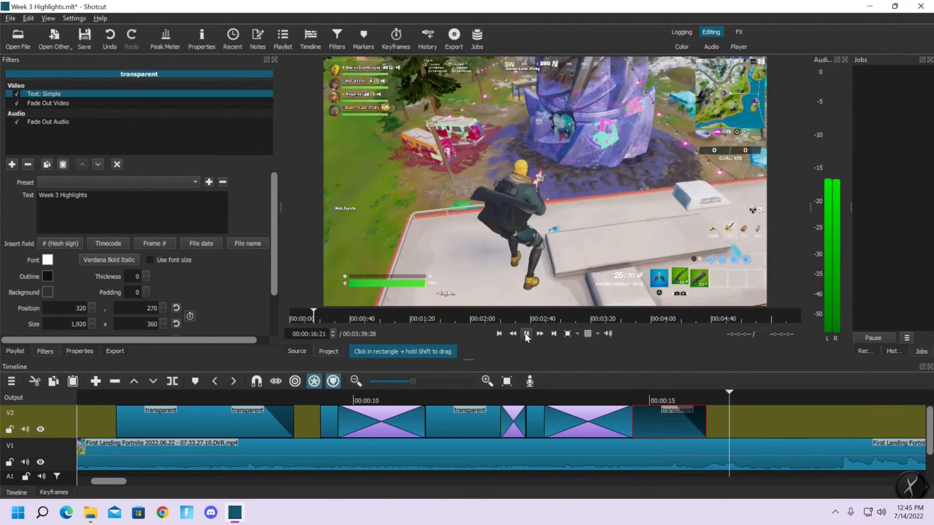
{"action": "left_click", "coordinate": [525, 335]}
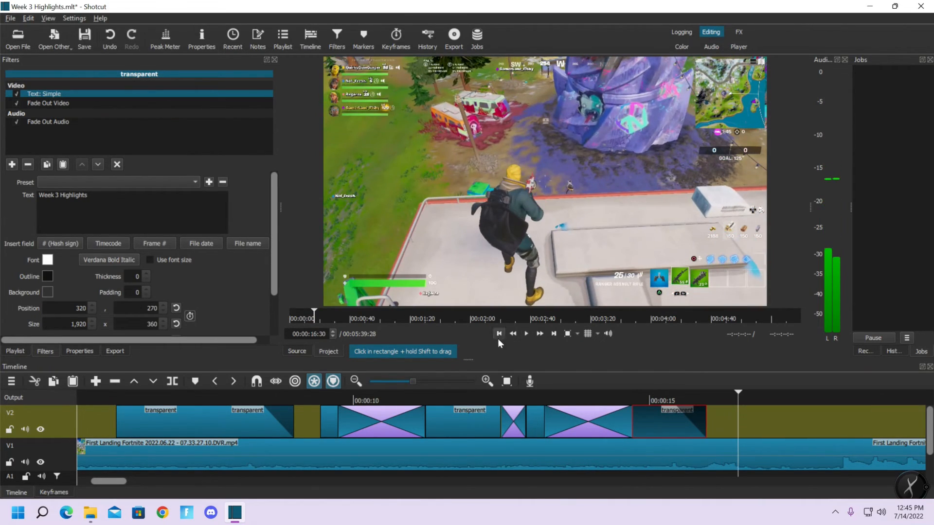
Remove the Fade Out Audio filter from the "Week 3 Highlights" and "Fortnite Over Forty" titles
{"action": "left_click", "coordinate": [53, 122]}
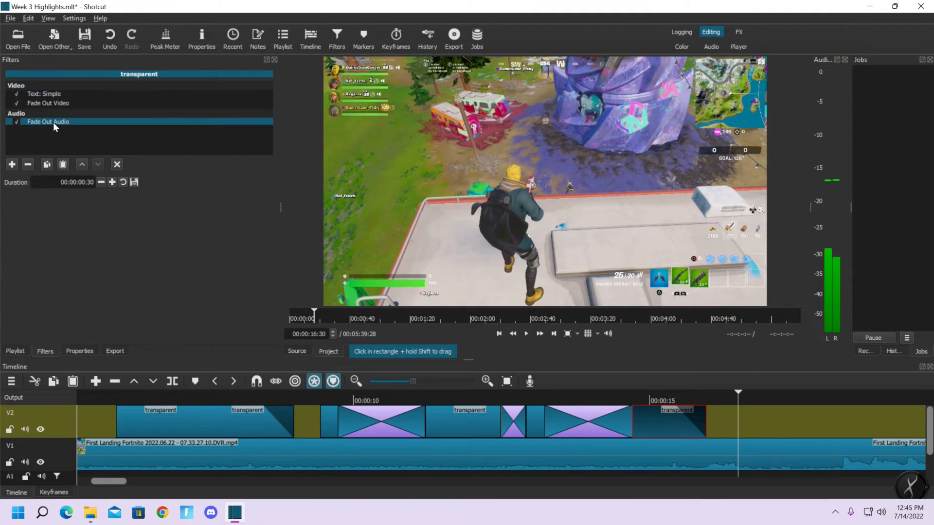
{"action": "left_click", "coordinate": [27, 164]}
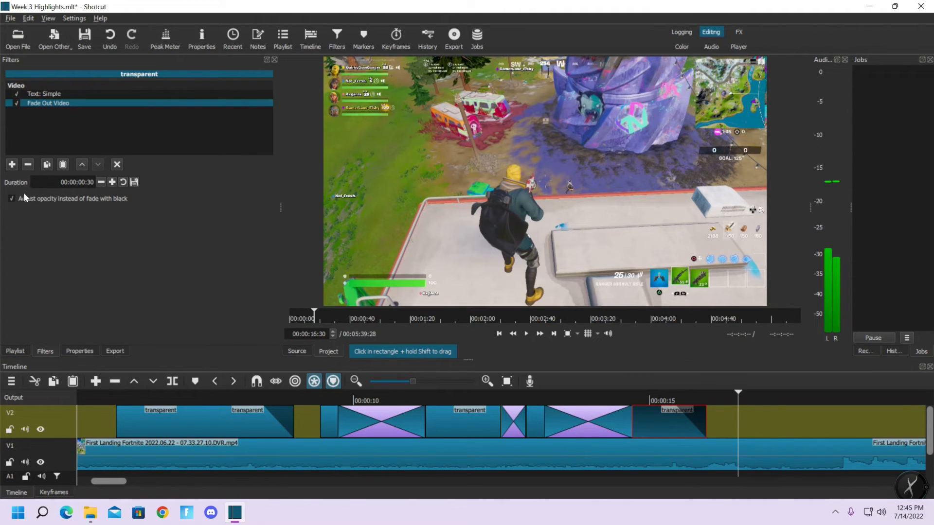
{"action": "left_click", "coordinate": [286, 419]}
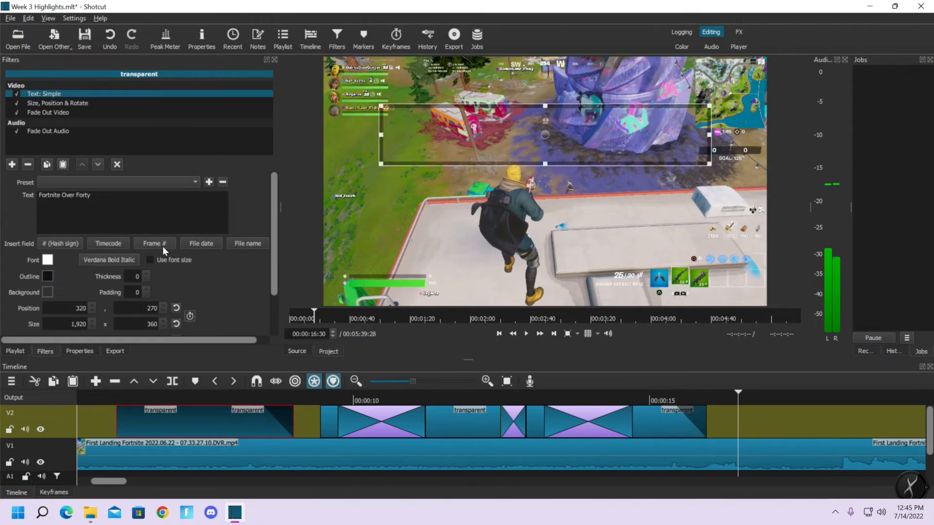
{"action": "left_click", "coordinate": [38, 131]}
{"action": "left_click", "coordinate": [27, 165]}
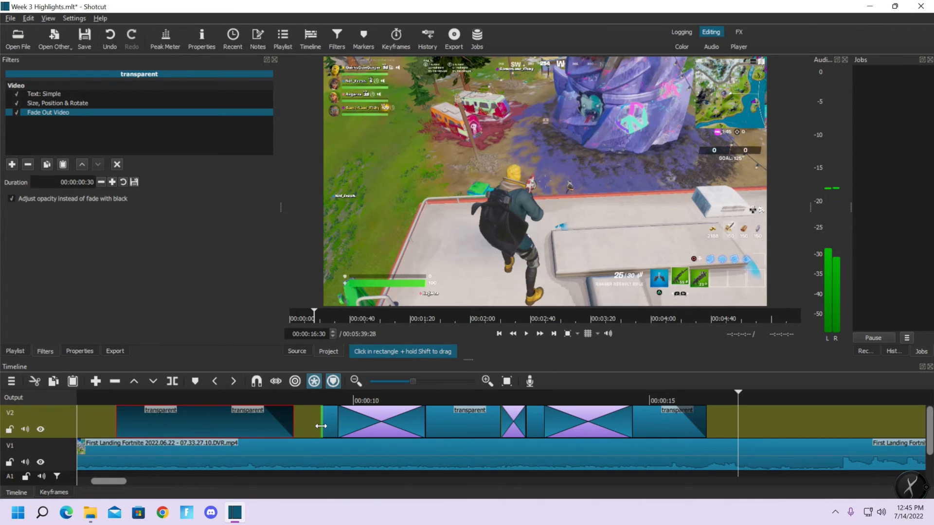
Replay all three titles from 00:00:05:42 until "Week 3 Highlights" has faded out
{"action": "left_click", "coordinate": [99, 398]}
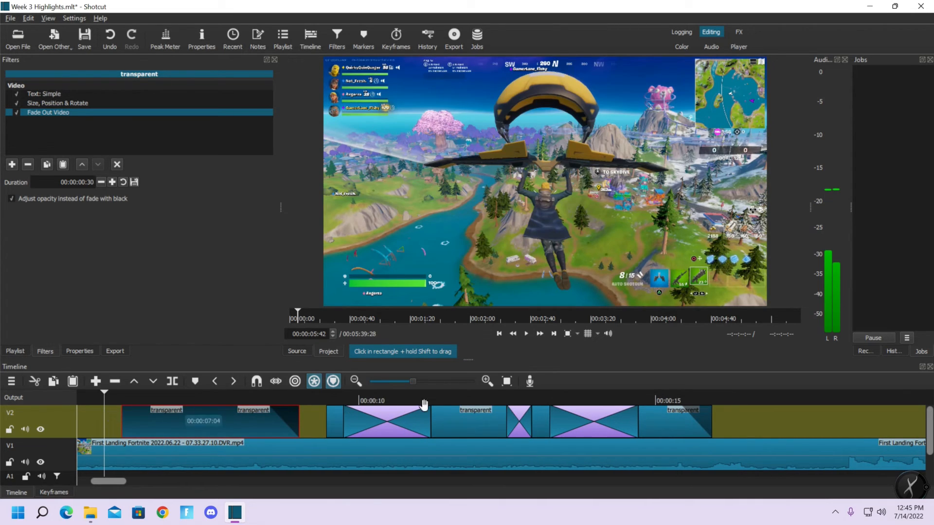
{"action": "left_click", "coordinate": [527, 334]}
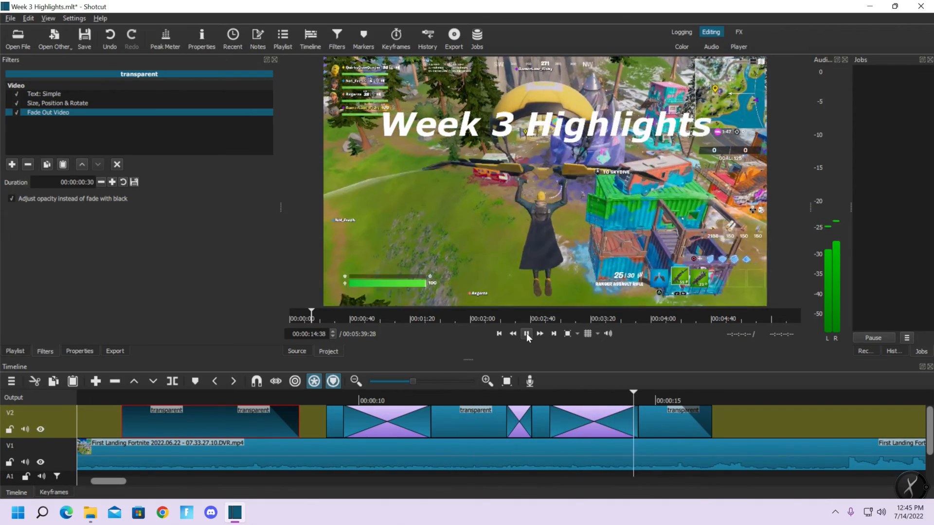
{"action": "left_click", "coordinate": [526, 334]}
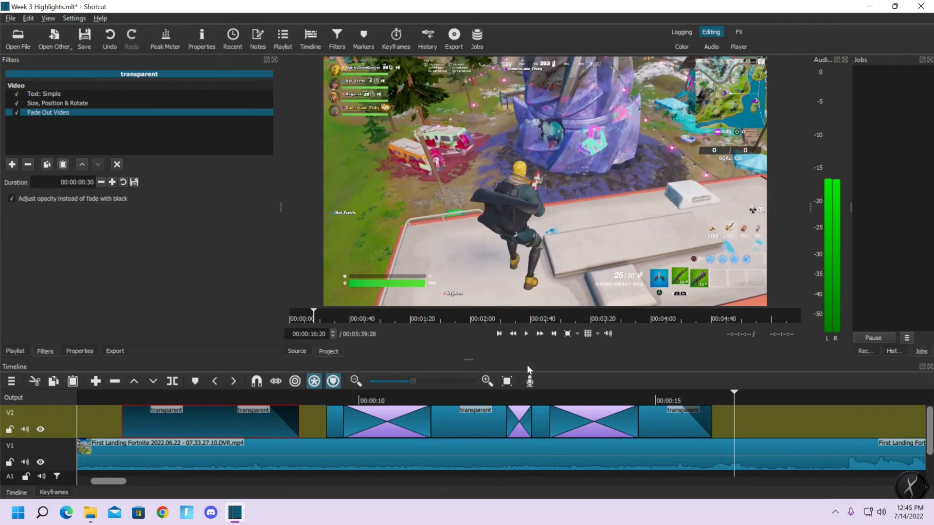
Compare the text placement and filters of the "Chapter 3 Season 3" title at 00:00:11:55 and "Week 3 Highlights" at 00:00:14:53
{"action": "left_click", "coordinate": [648, 402]}
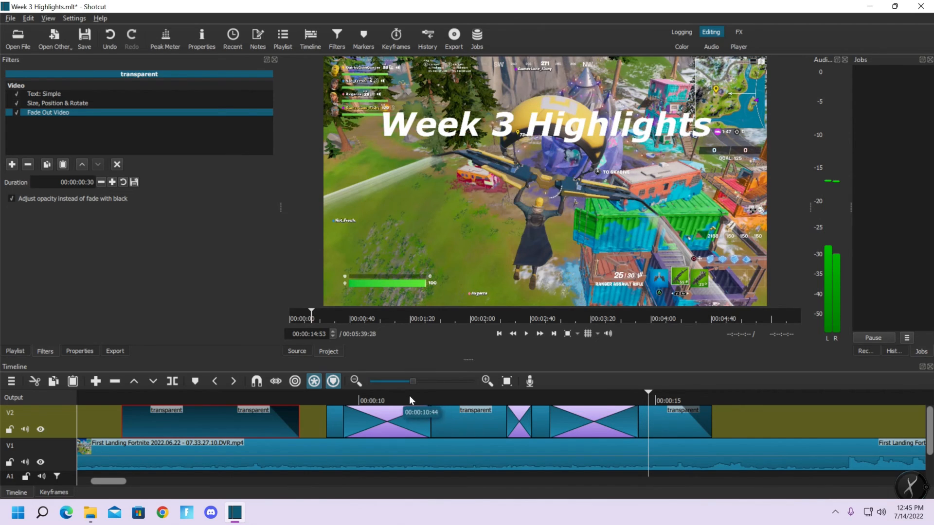
{"action": "left_click", "coordinate": [473, 400]}
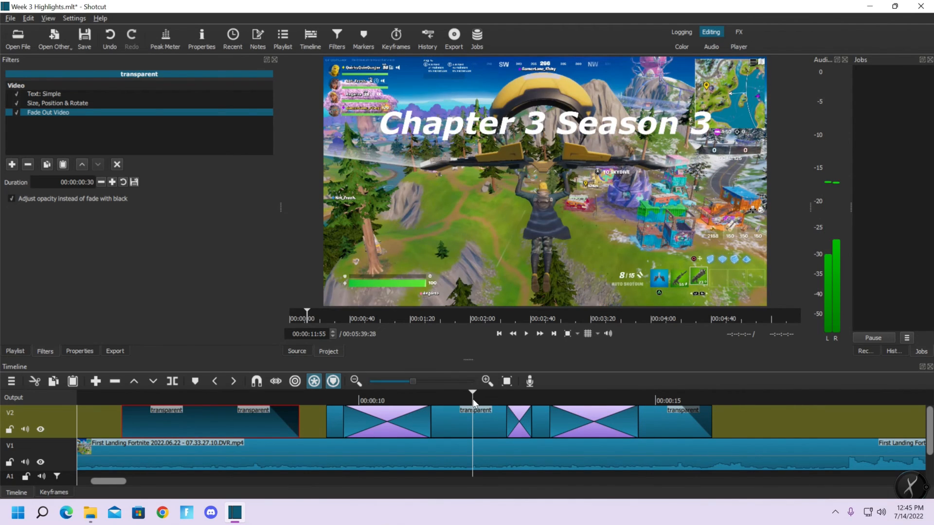
{"action": "left_click", "coordinate": [492, 419]}
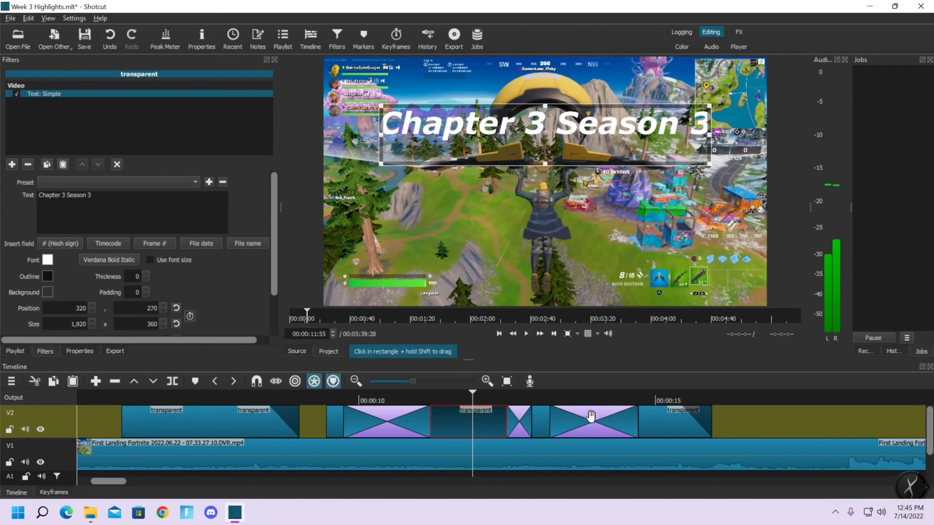
{"action": "left_click", "coordinate": [653, 413]}
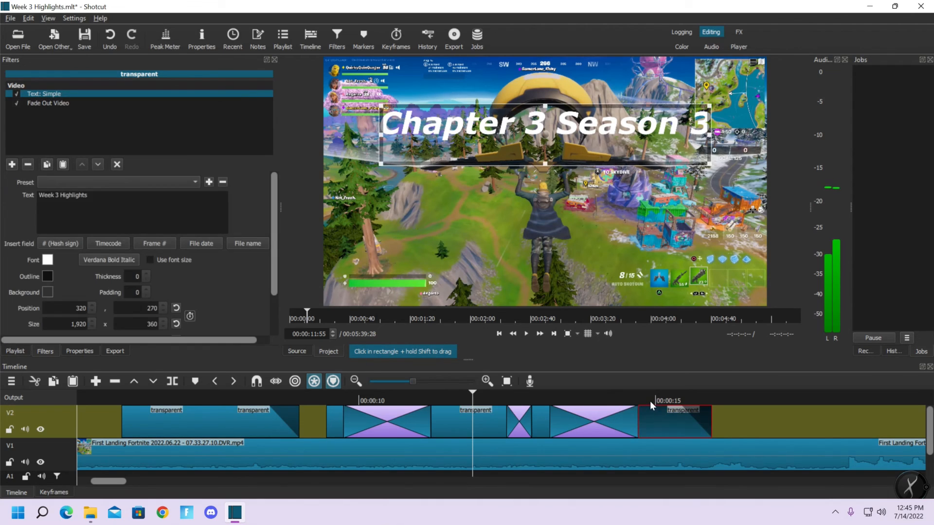
{"action": "left_click", "coordinate": [649, 399]}
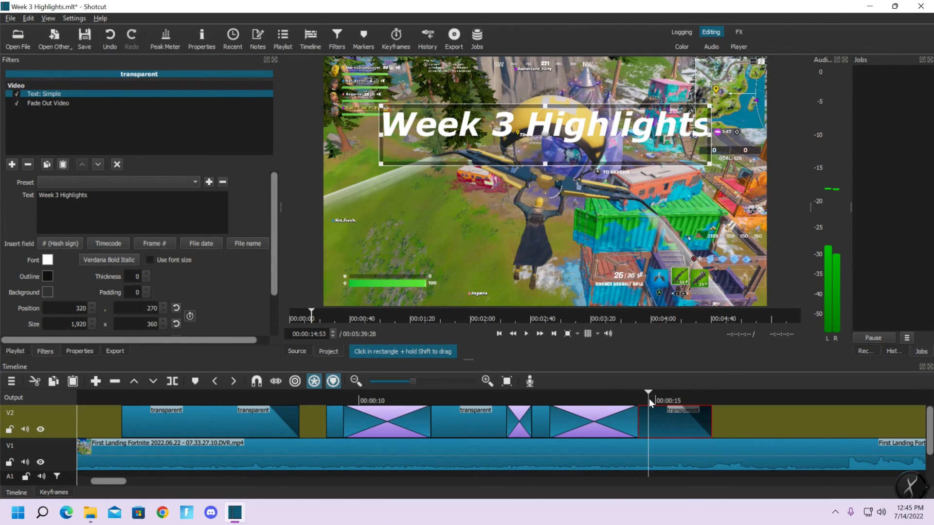